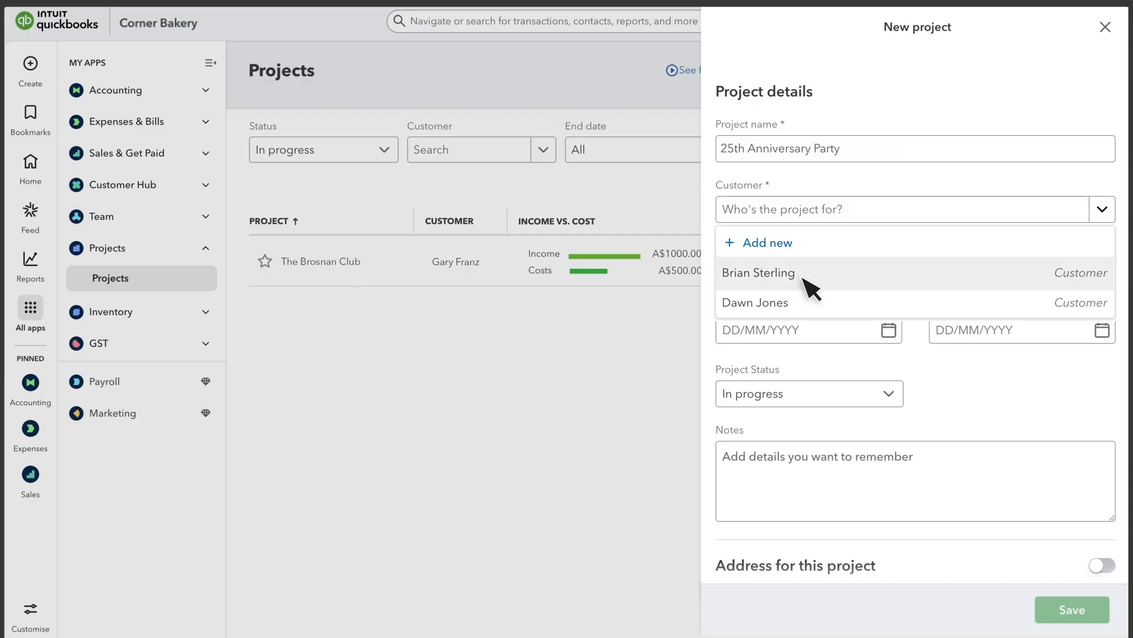
- Assign the customer to the 25th Anniversary Party project and keep its status at In progress
left_click(810, 277)
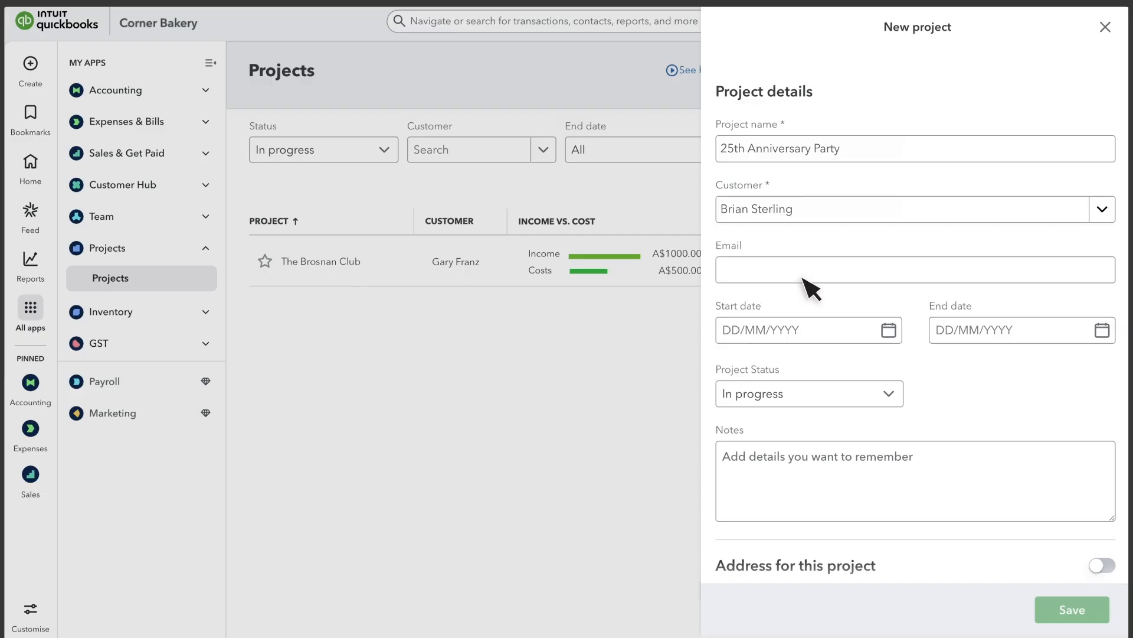
left_click(1102, 214)
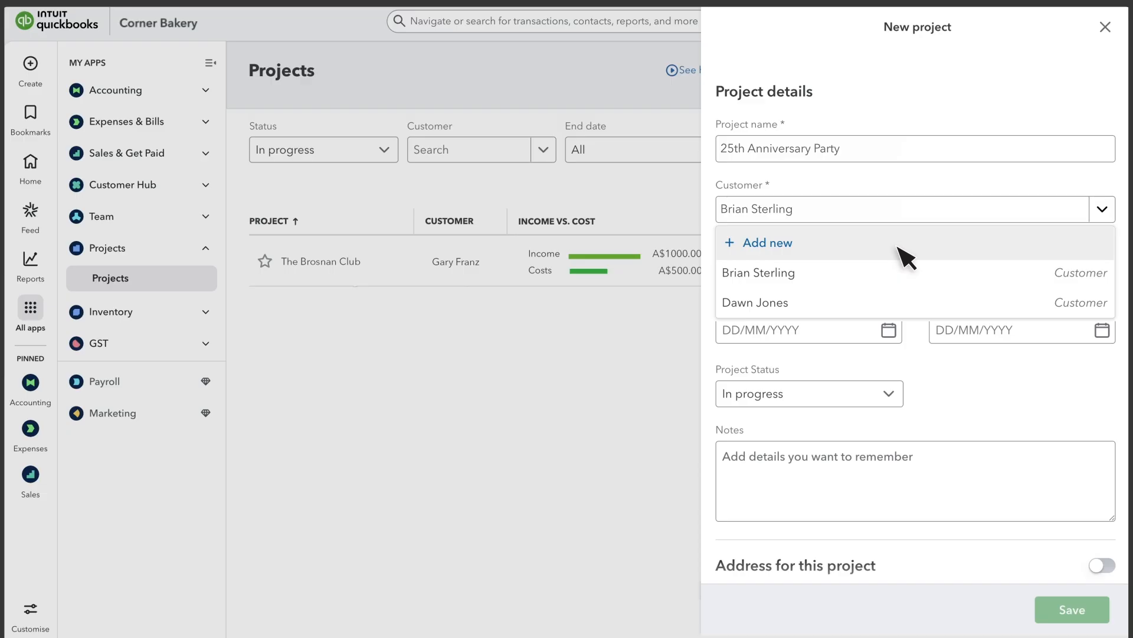
left_click(727, 344)
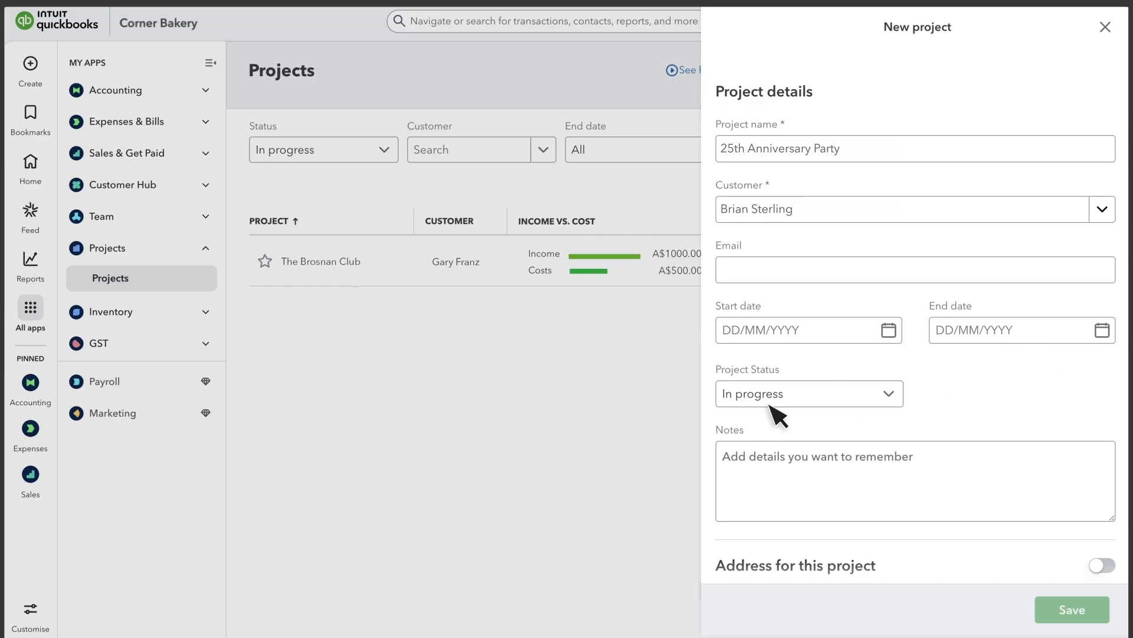
left_click(890, 396)
left_click(889, 394)
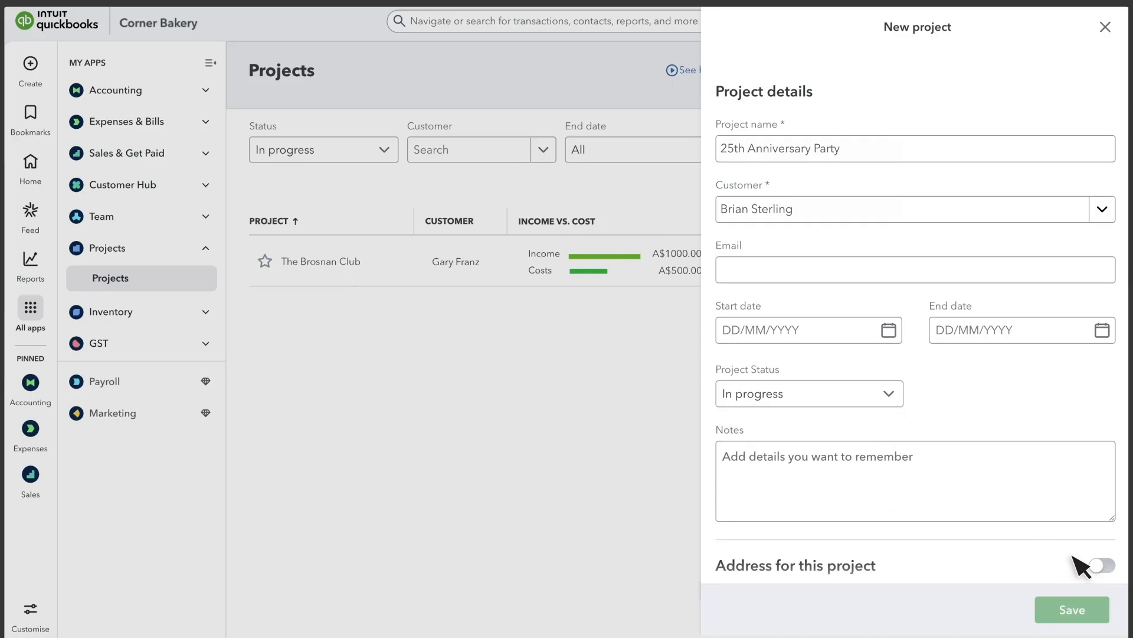
- Add a separate project address of 123 Main street, Sydney NSW 2030, Australia, and save the project
left_click(1101, 566)
scroll(1050, 559, "down", 3)
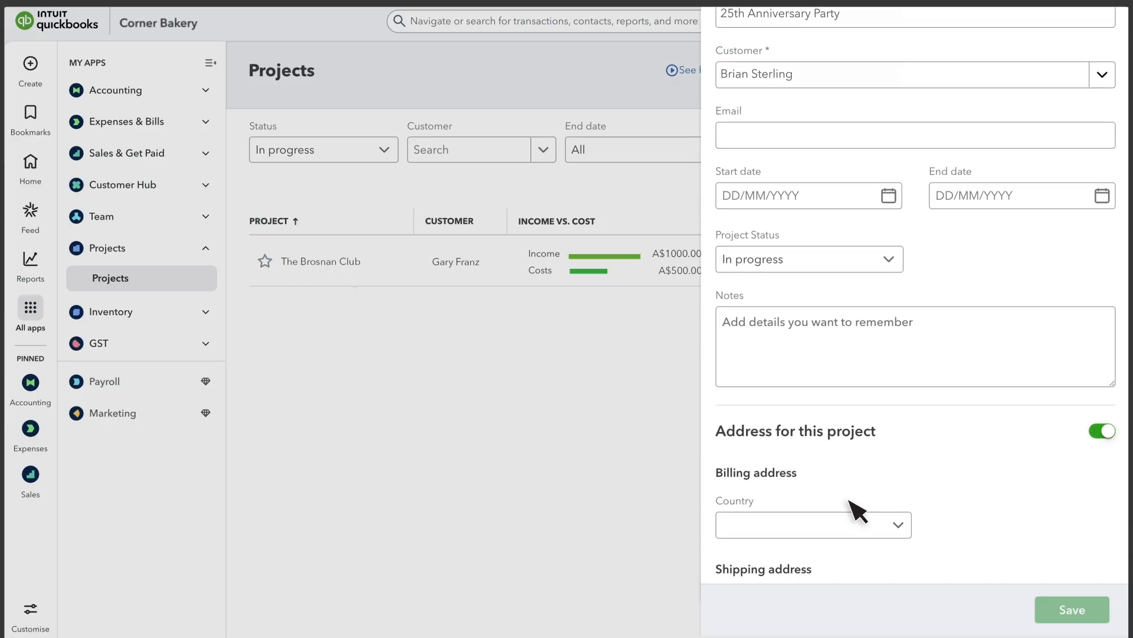
left_click(848, 503)
type("Aus")
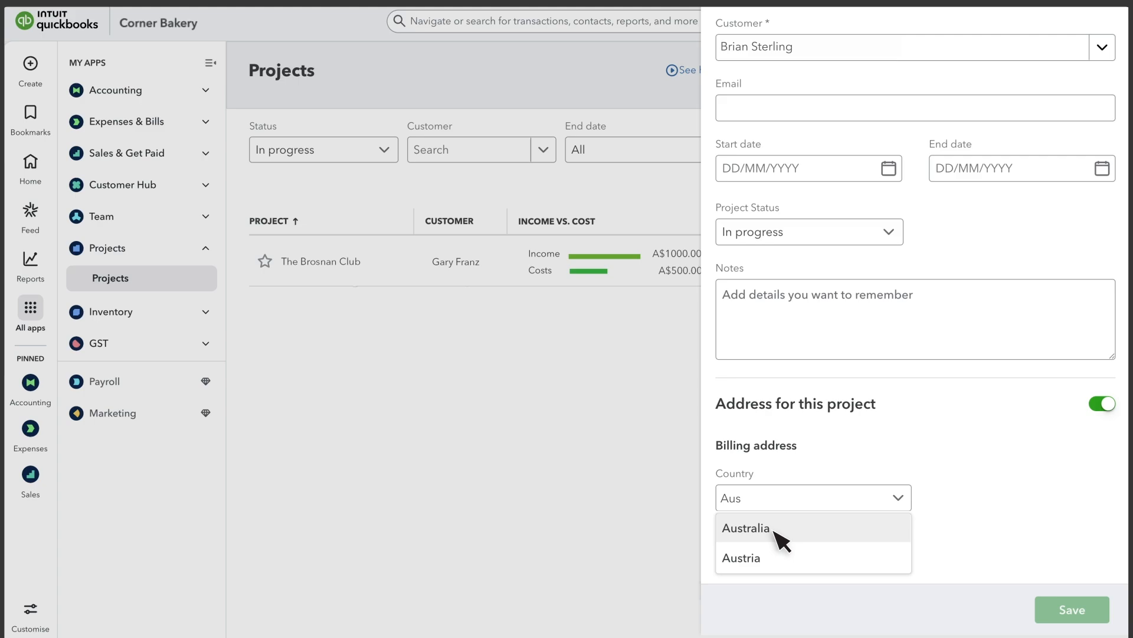
left_click(778, 534)
scroll(822, 435, "down", 3)
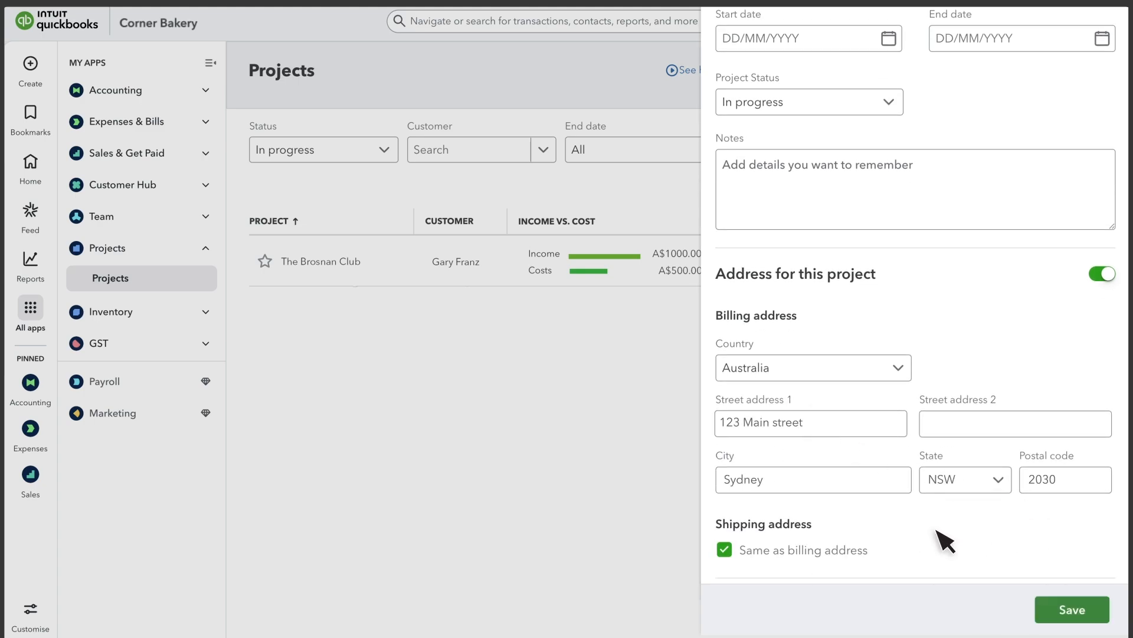
left_click(724, 550)
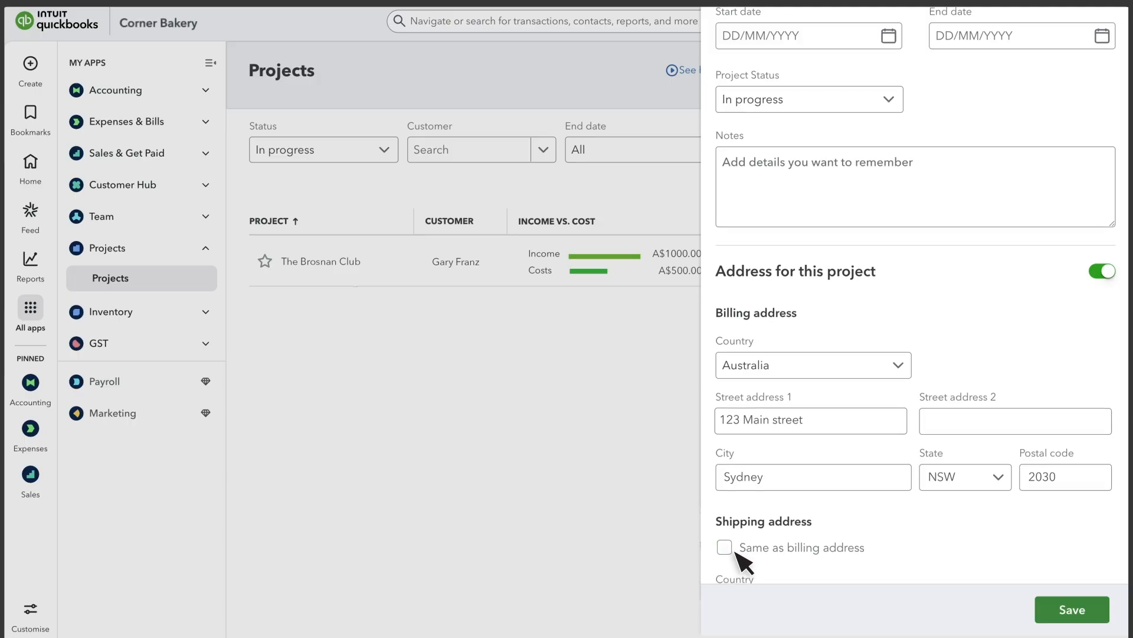
scroll(838, 562, "down", 1)
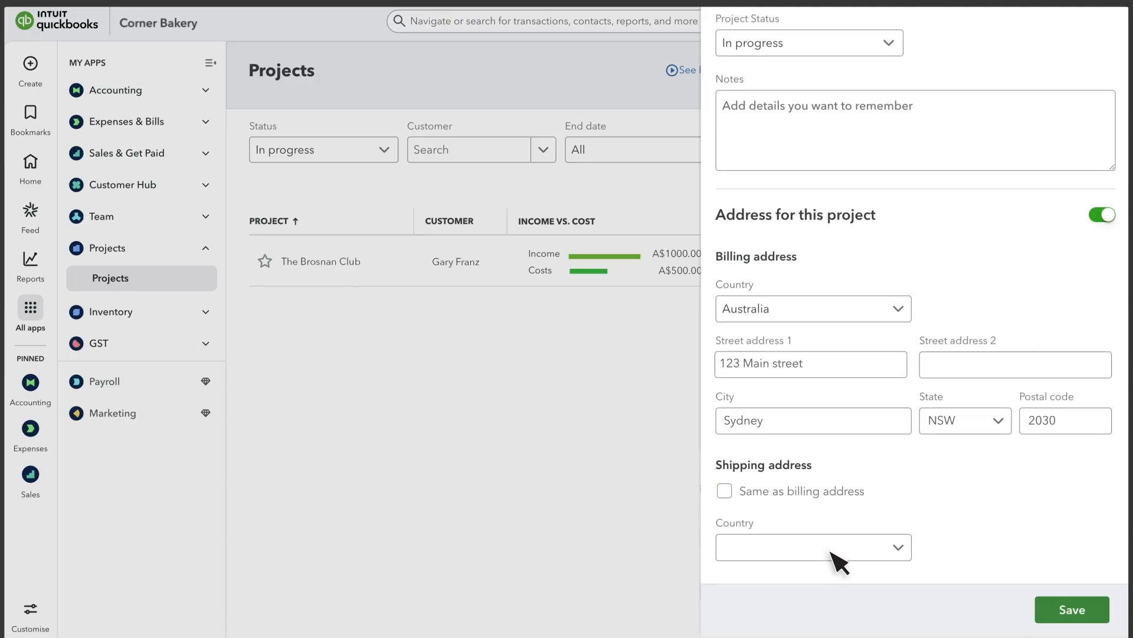
left_click(1074, 609)
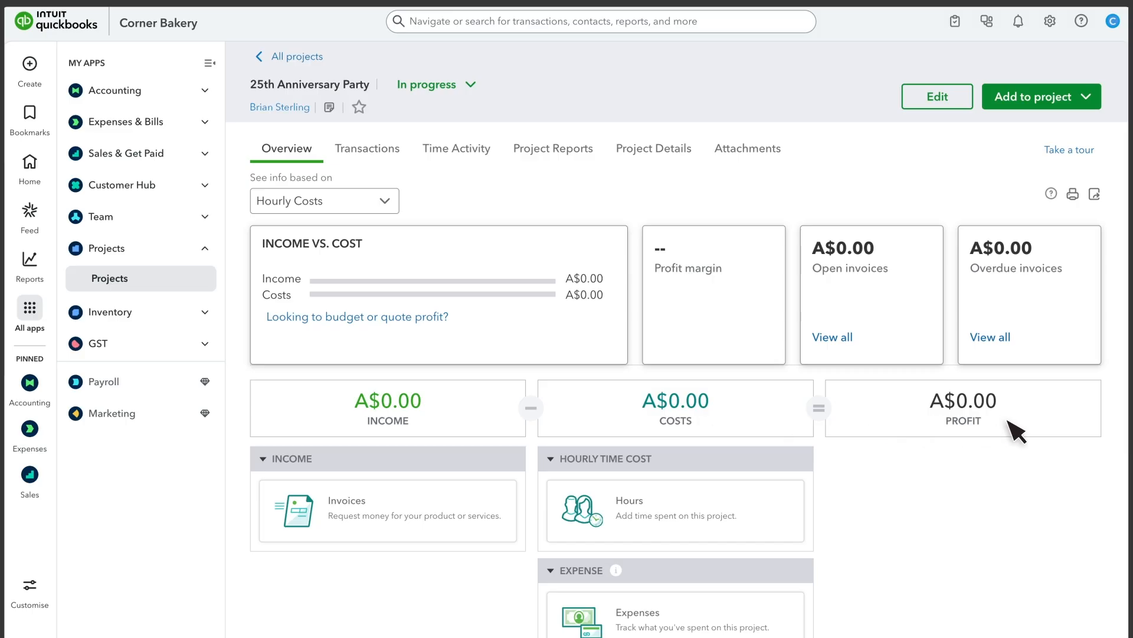
- Save a quote for 25th Anniversary Party with 200 Cupcakes at 4.50 (A$990.00 incl. GST)
left_click(31, 66)
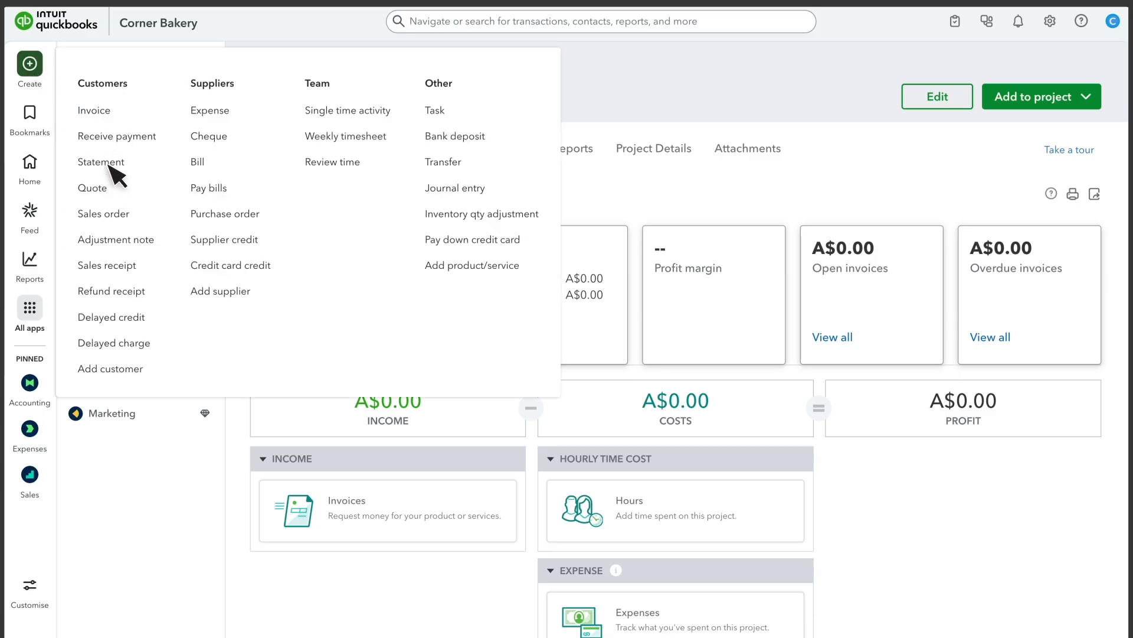
left_click(94, 188)
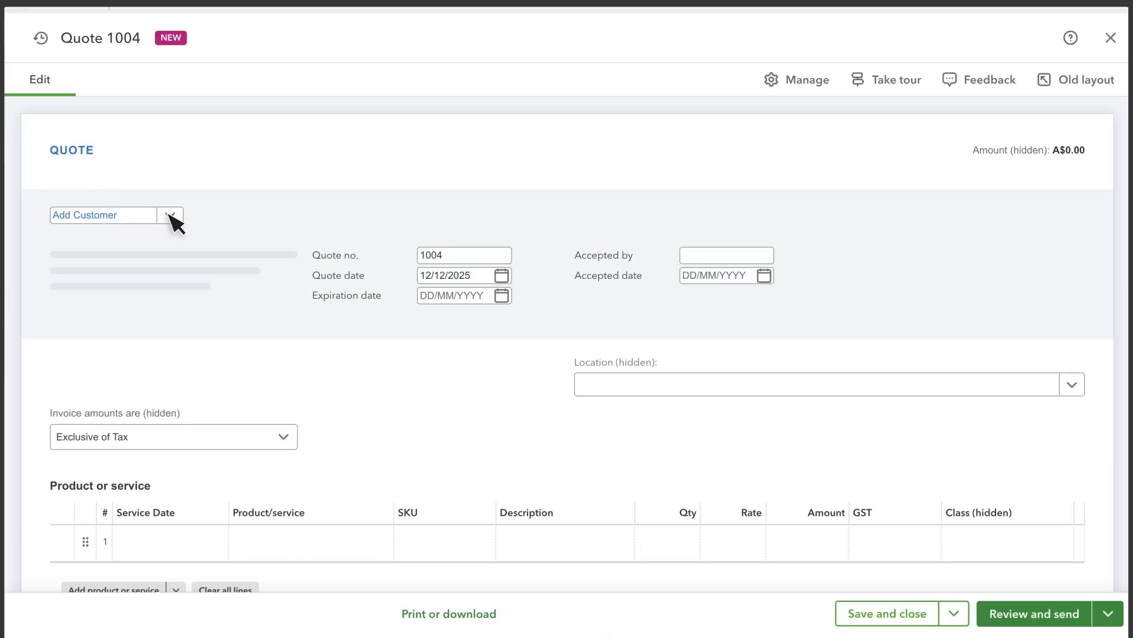
left_click(171, 215)
left_click(175, 336)
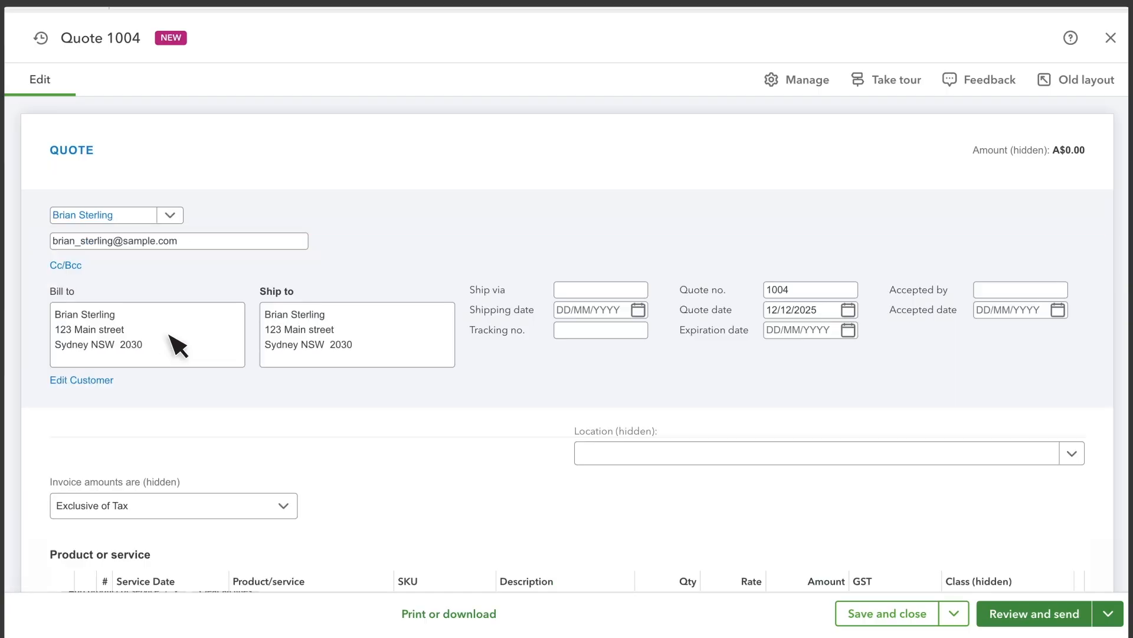
scroll(298, 420, "down", 2)
scroll(298, 420, "down", 1)
left_click(324, 435)
left_click(381, 426)
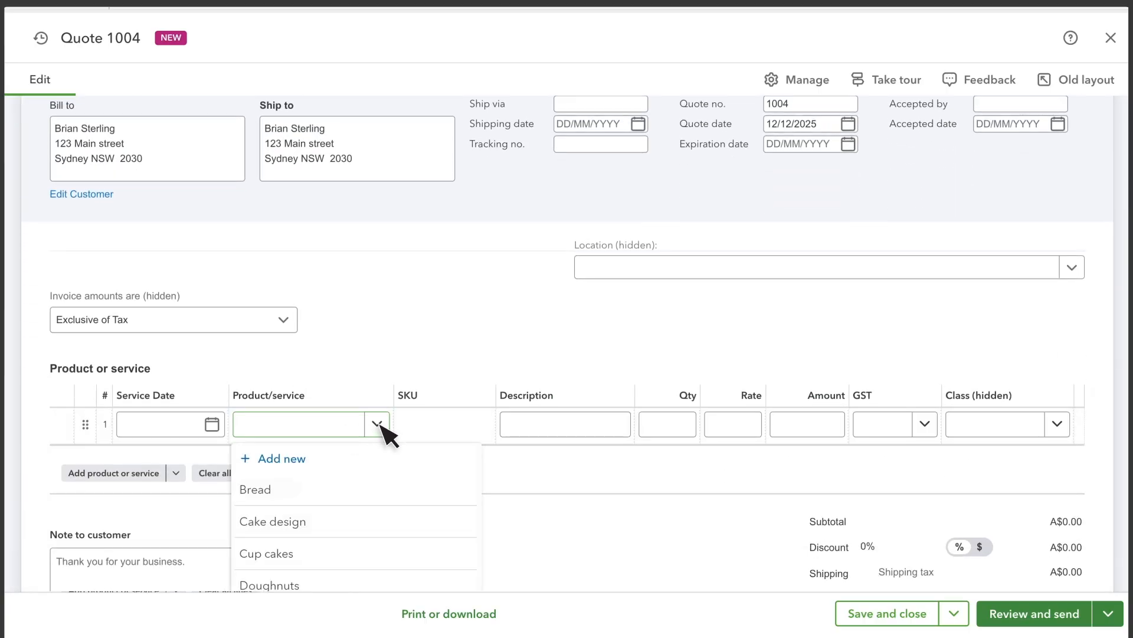
left_click(266, 553)
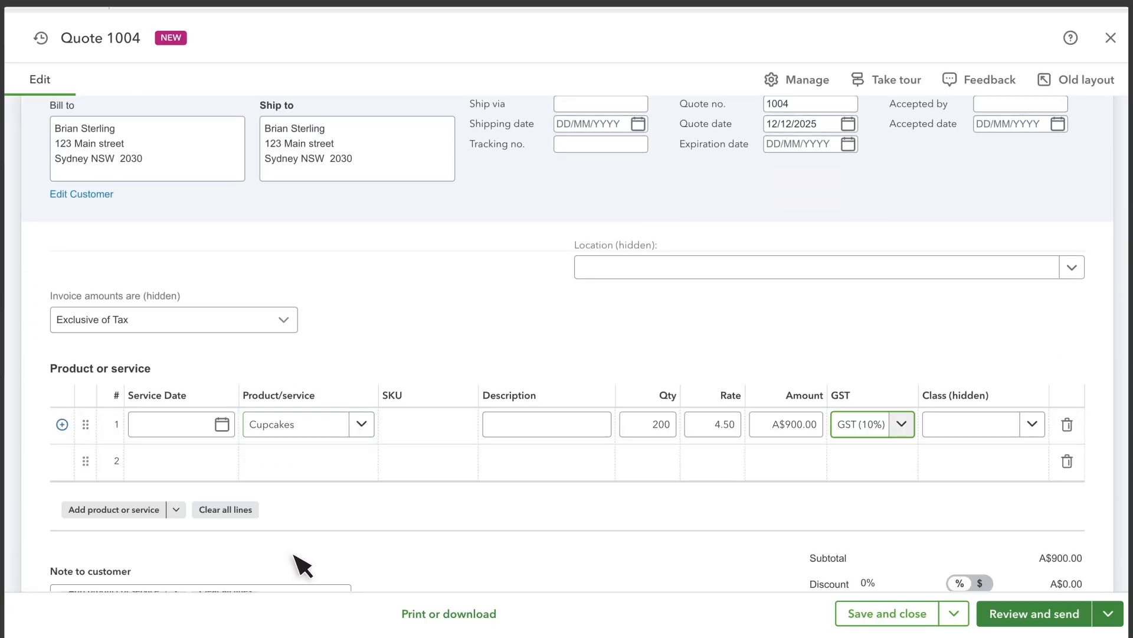
scroll(679, 585, "down", 1)
scroll(679, 599, "down", 1)
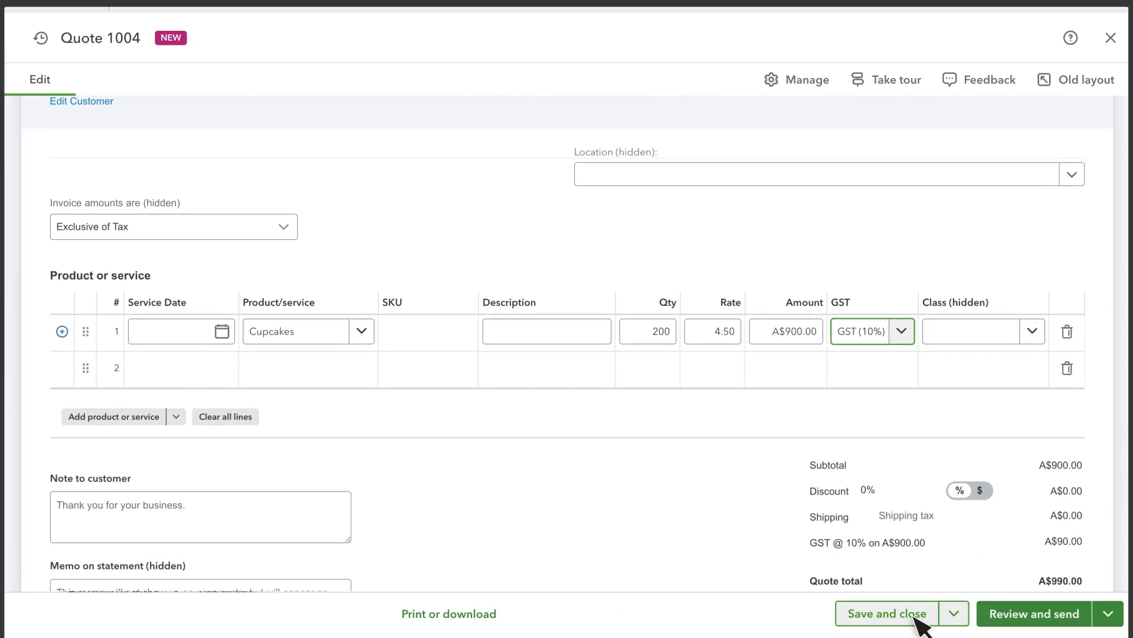
left_click(915, 615)
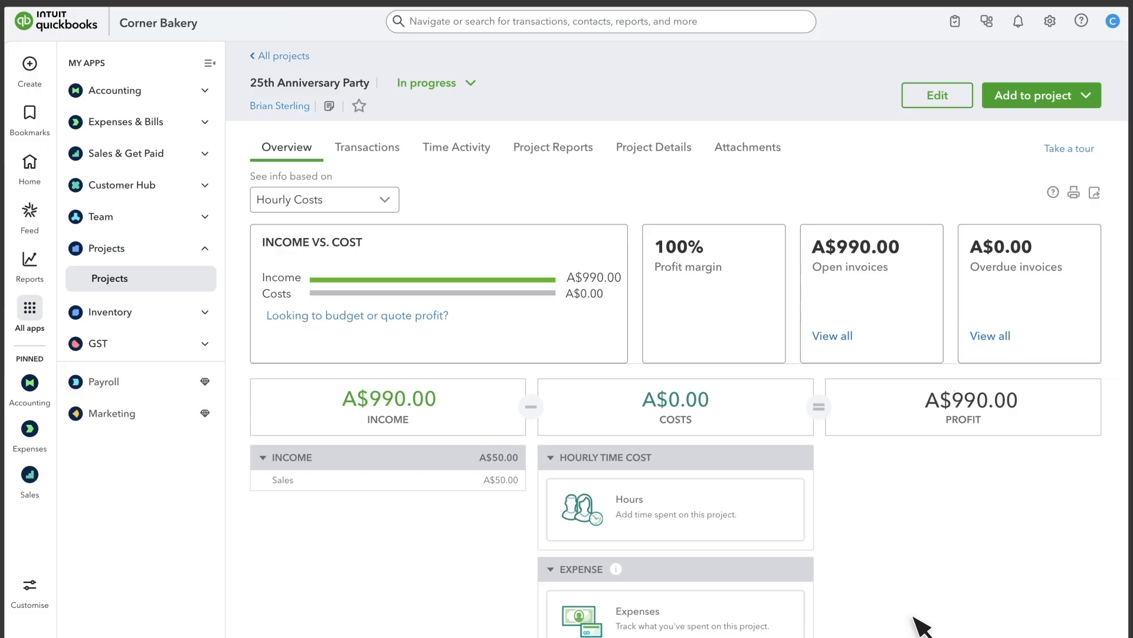
- Post the Equipment Rental bank transaction as a billable expense for the 25th Anniversary Party project
left_click(147, 94)
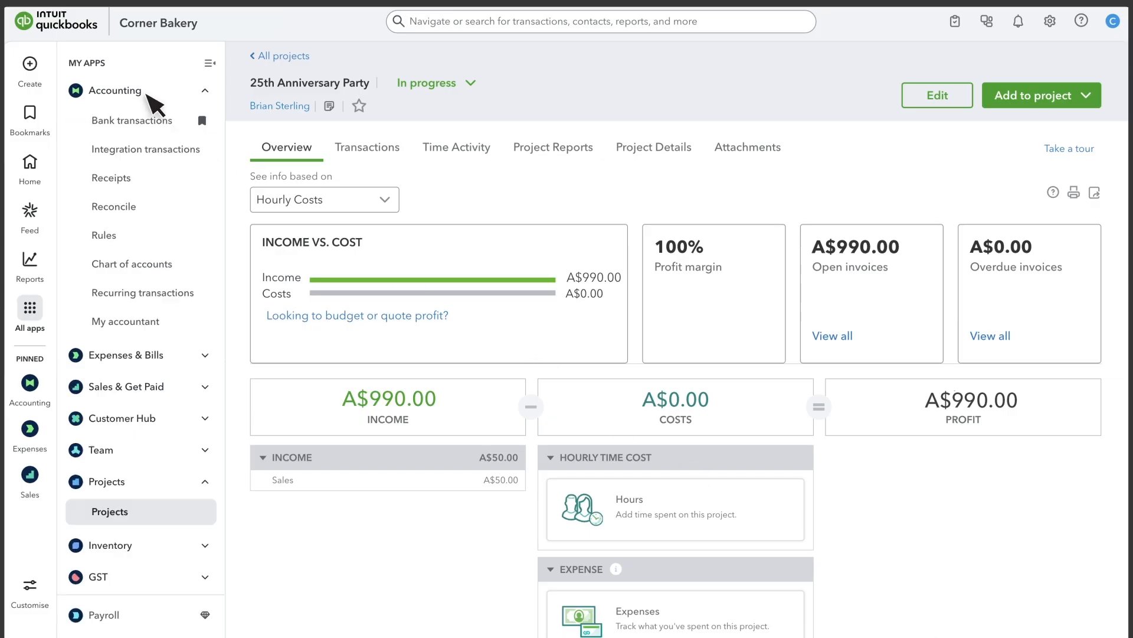
left_click(164, 118)
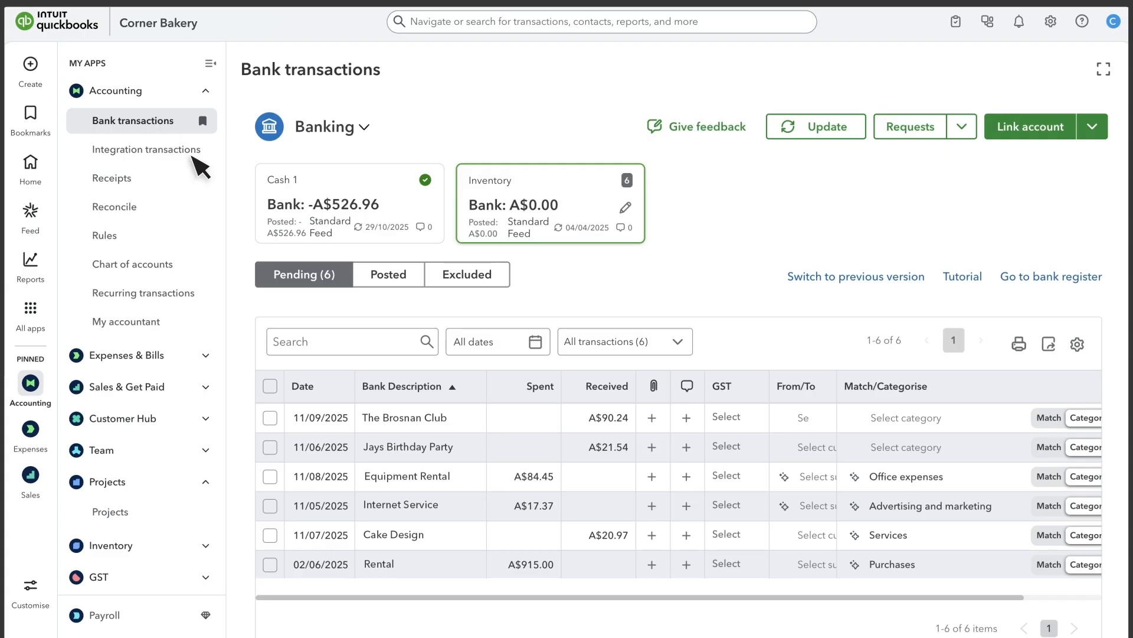
left_click(463, 480)
scroll(653, 342, "down", 6)
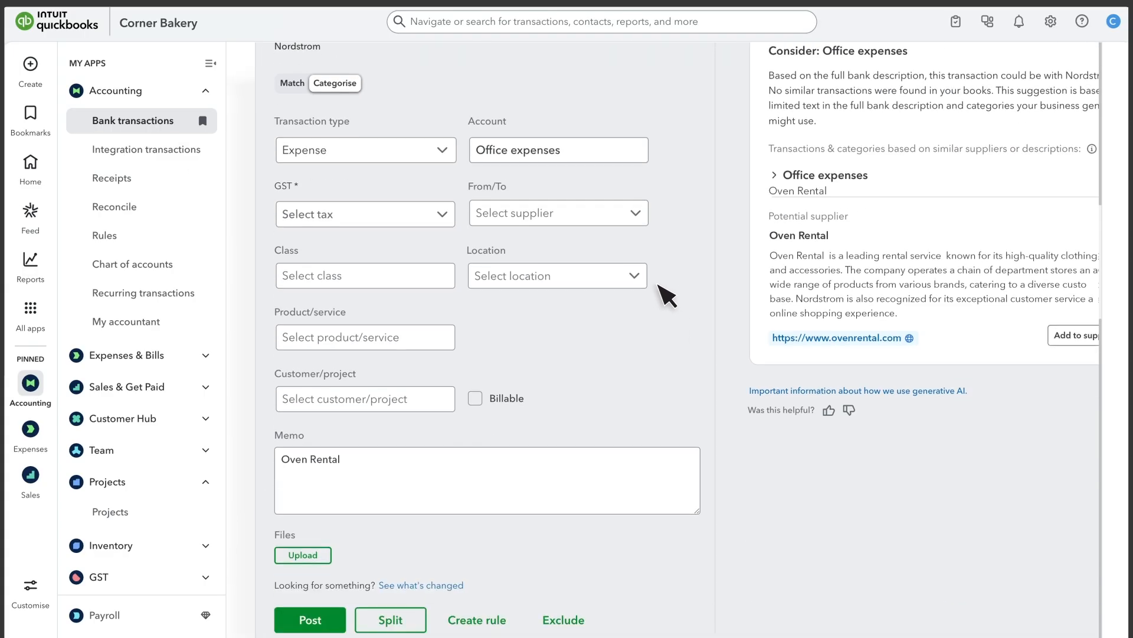
left_click(636, 215)
left_click(576, 334)
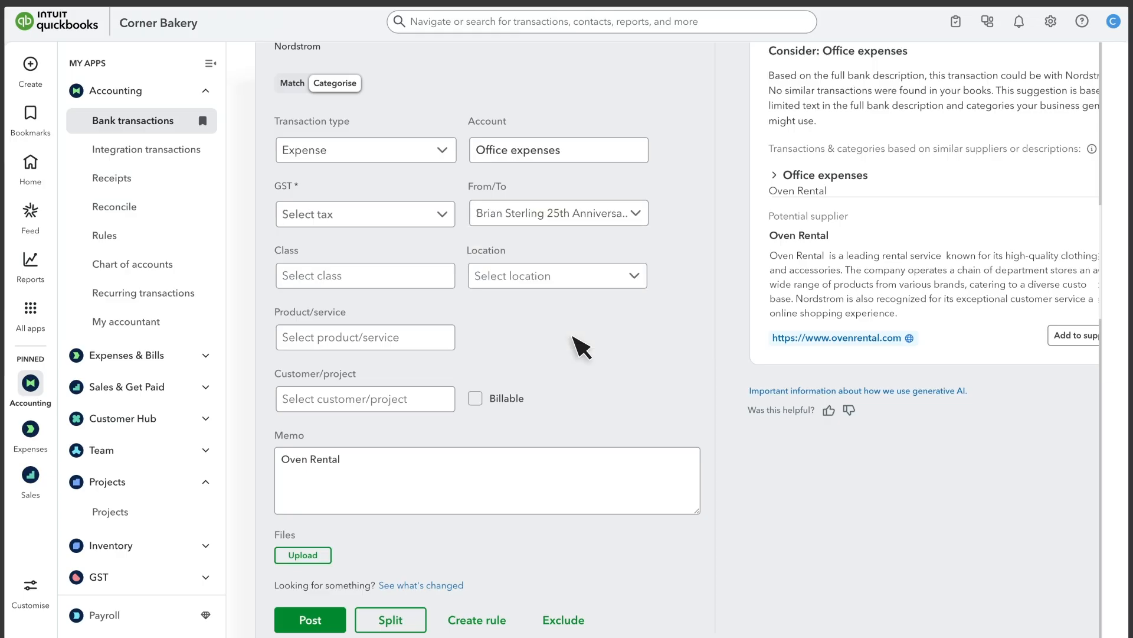
left_click(476, 398)
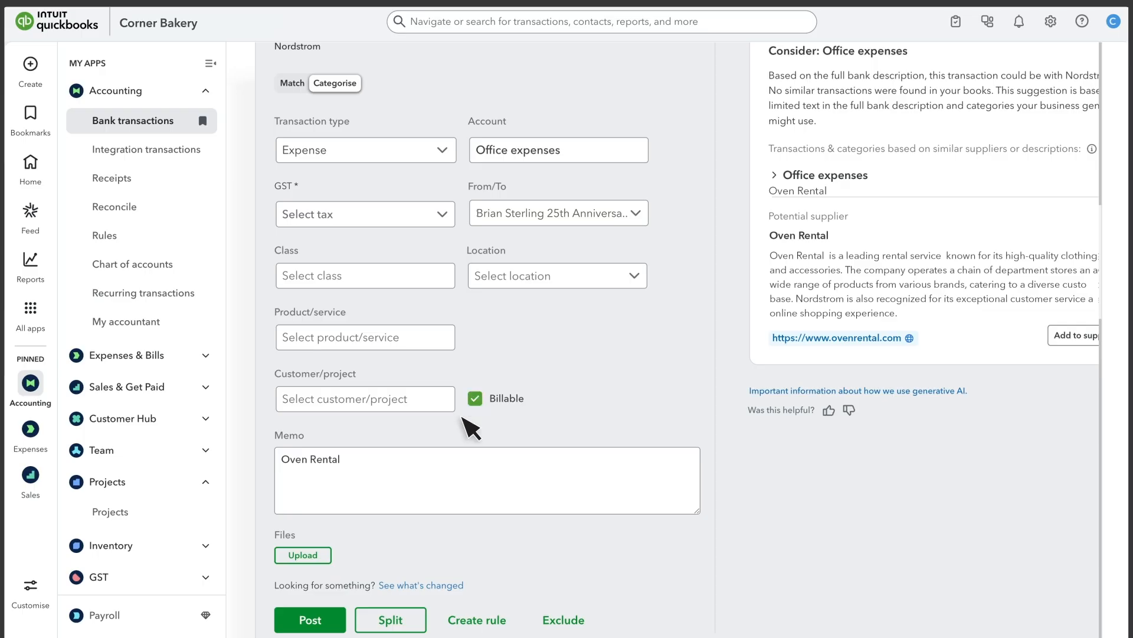
left_click(310, 619)
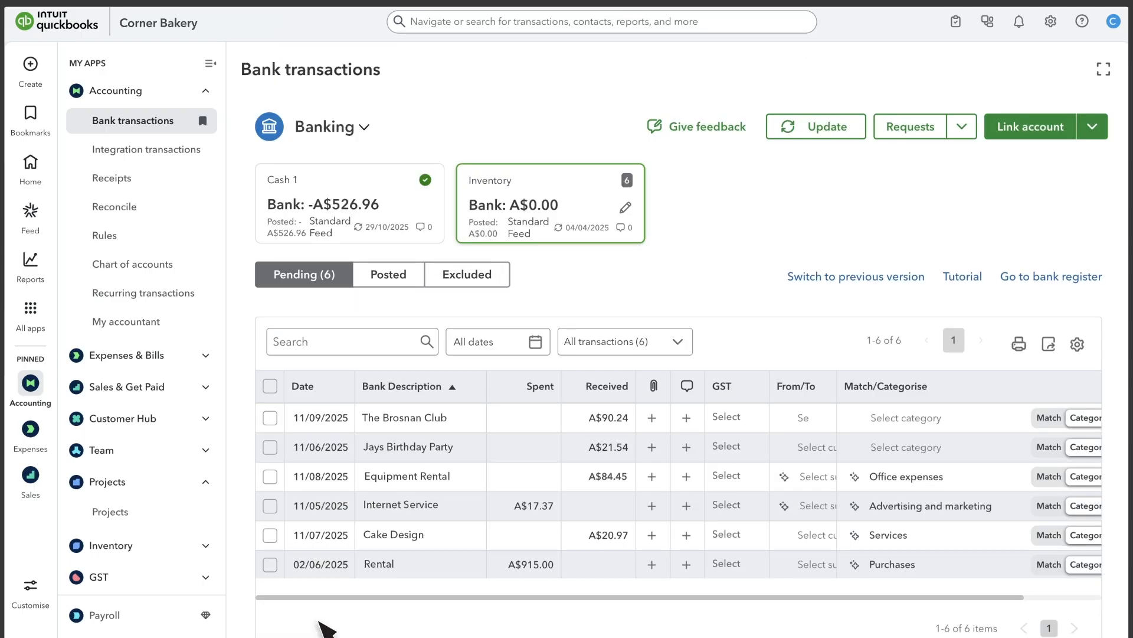
left_click(31, 65)
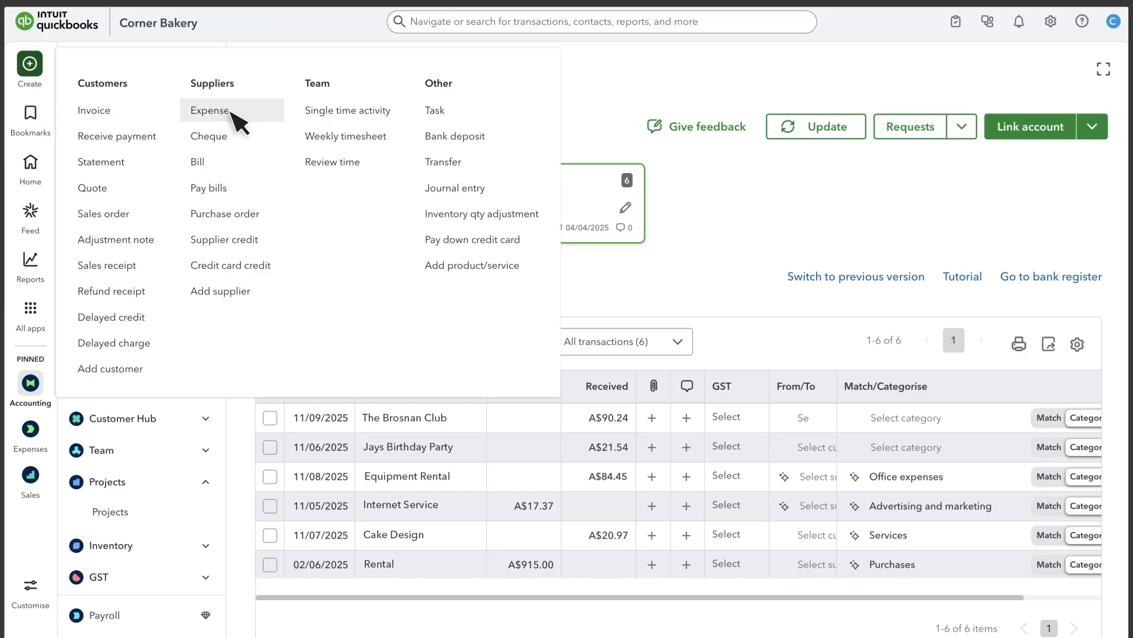
- Save a billable A$140.00 Contractor Expenses (non salary) bill from Joy's Garden Supply for the customer
left_click(217, 161)
left_click(221, 83)
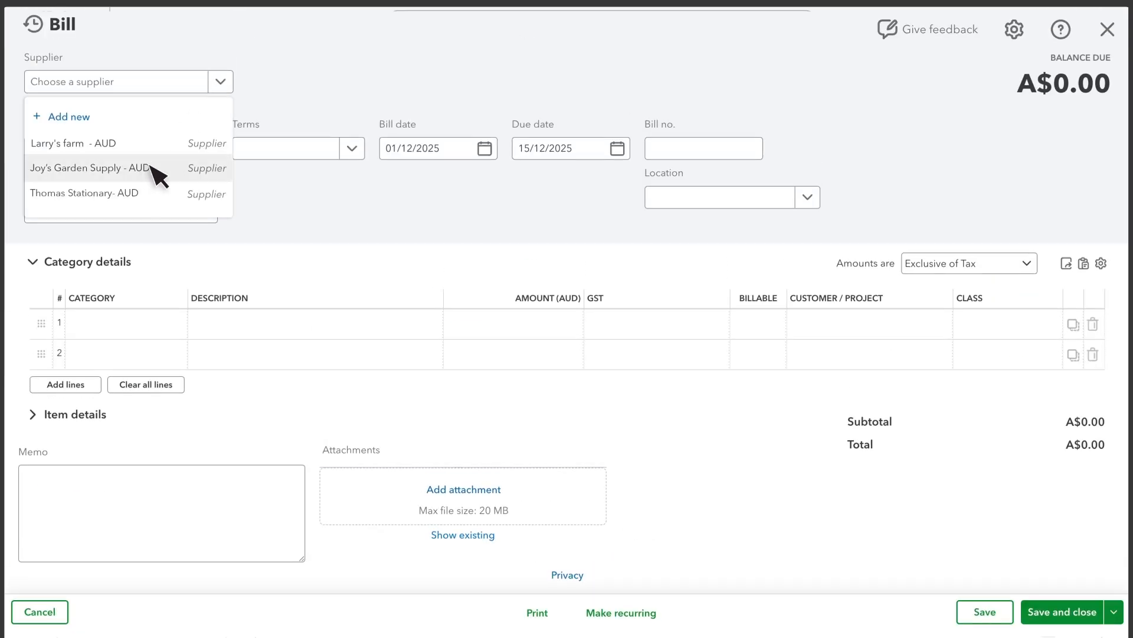
left_click(150, 167)
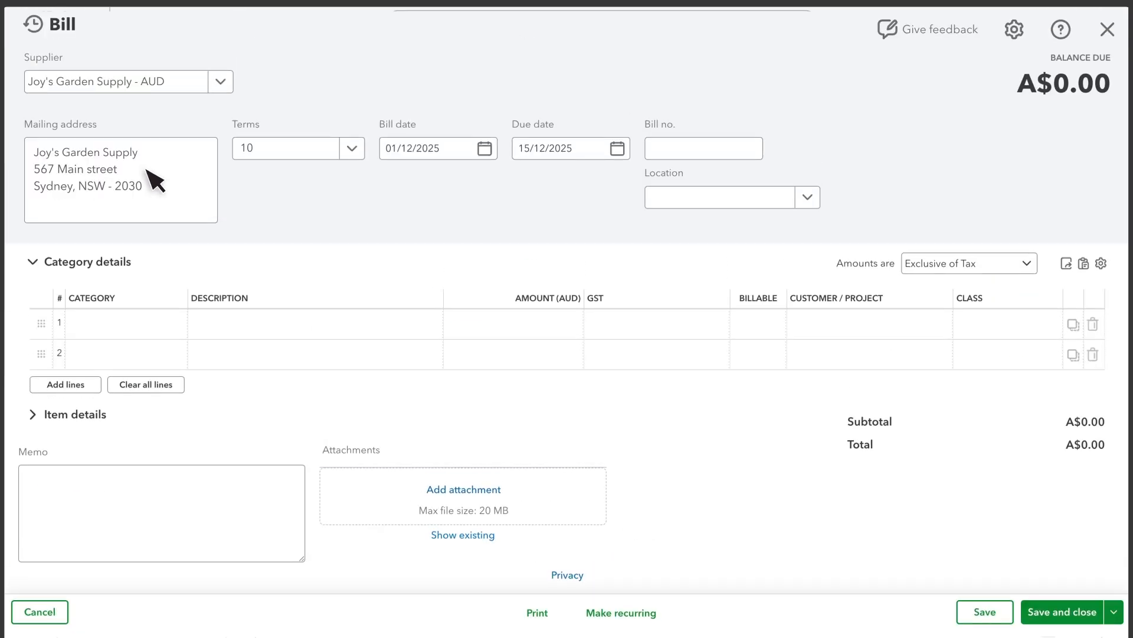
left_click(884, 332)
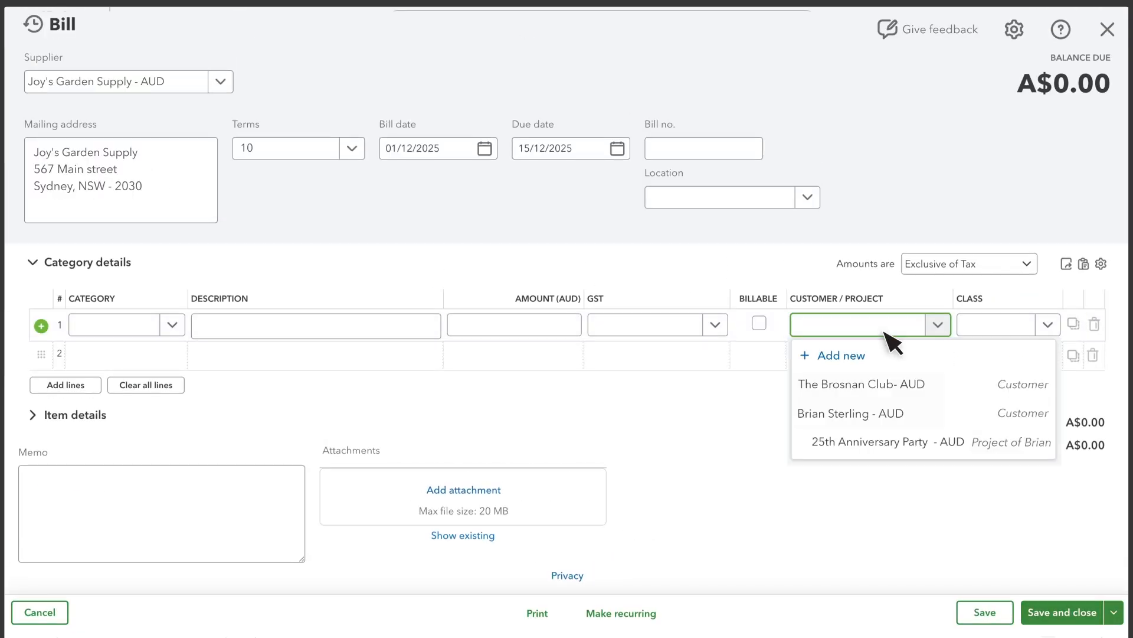
left_click(919, 426)
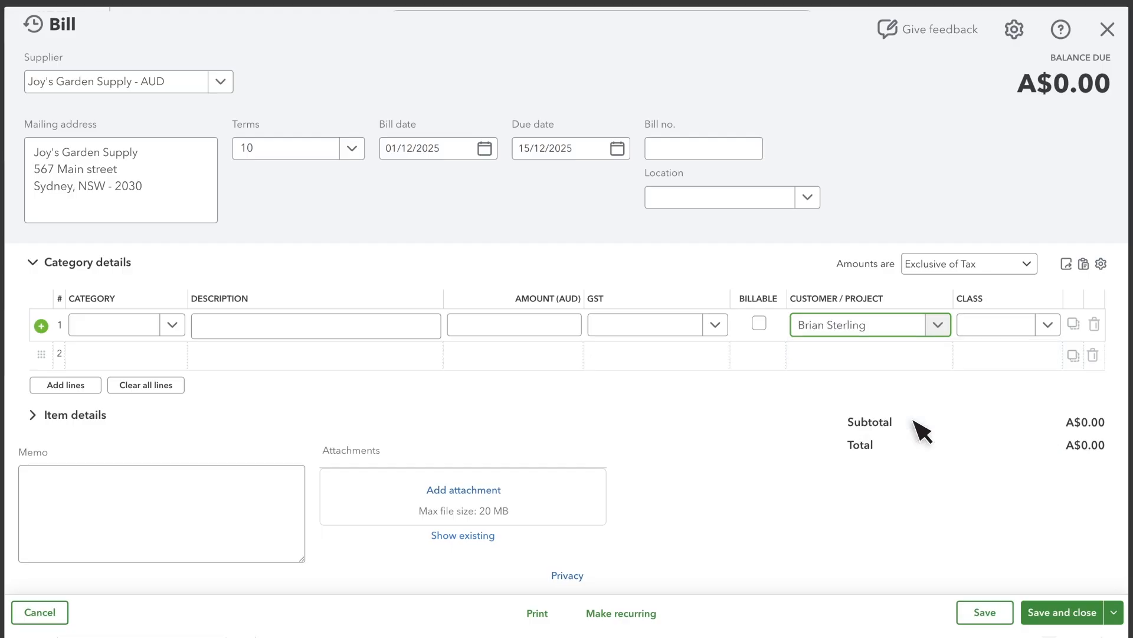
left_click(759, 323)
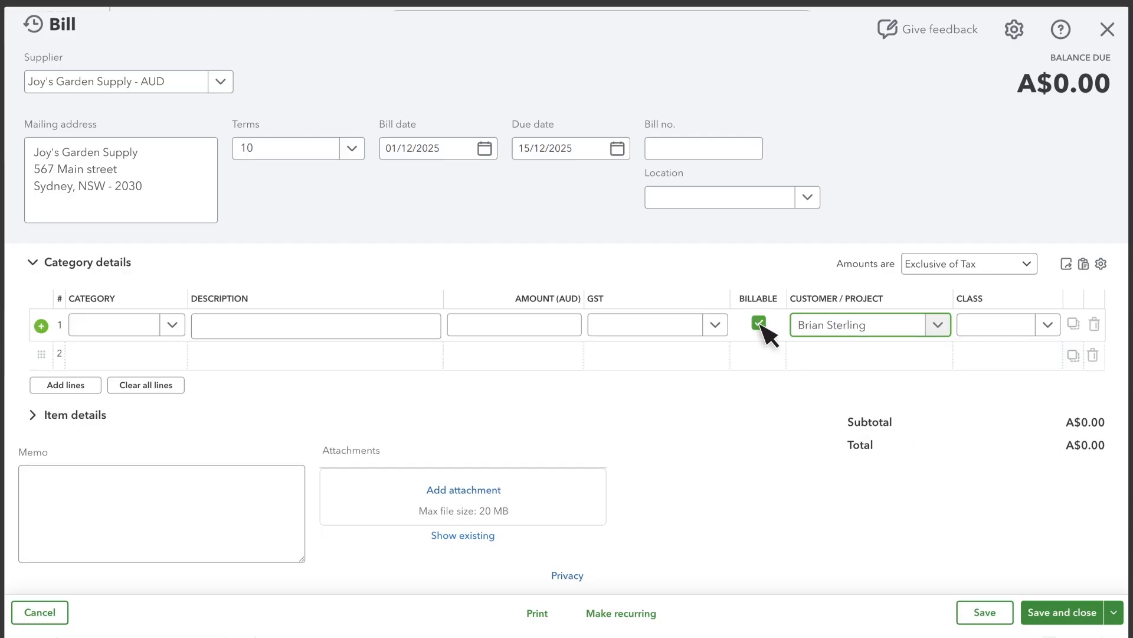
left_click(172, 326)
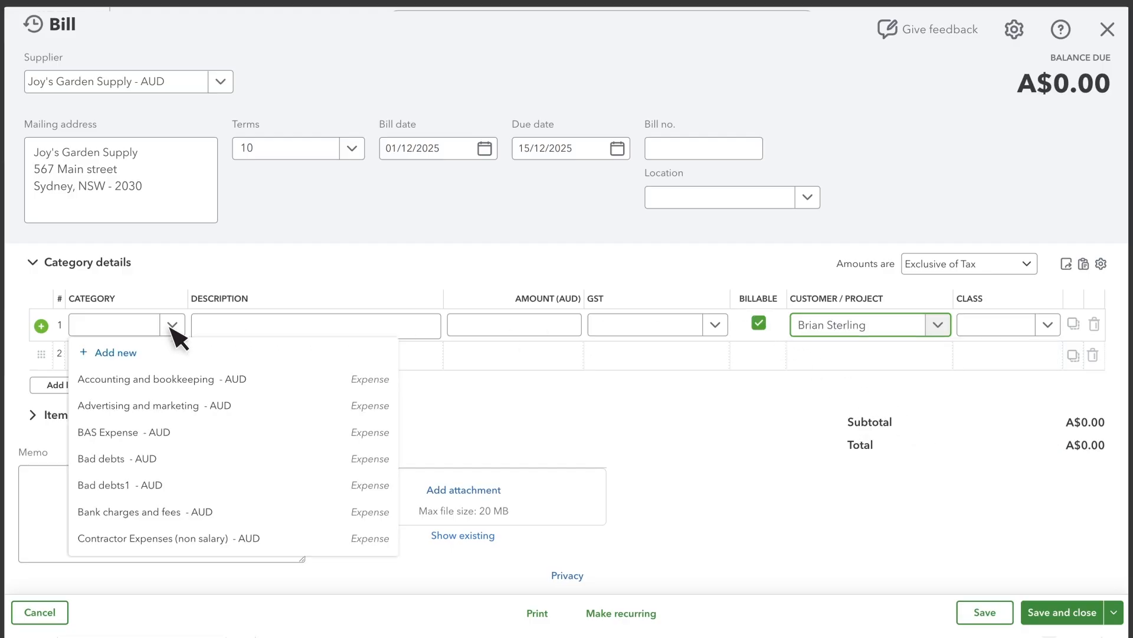
left_click(177, 538)
left_click(509, 325)
type("1")
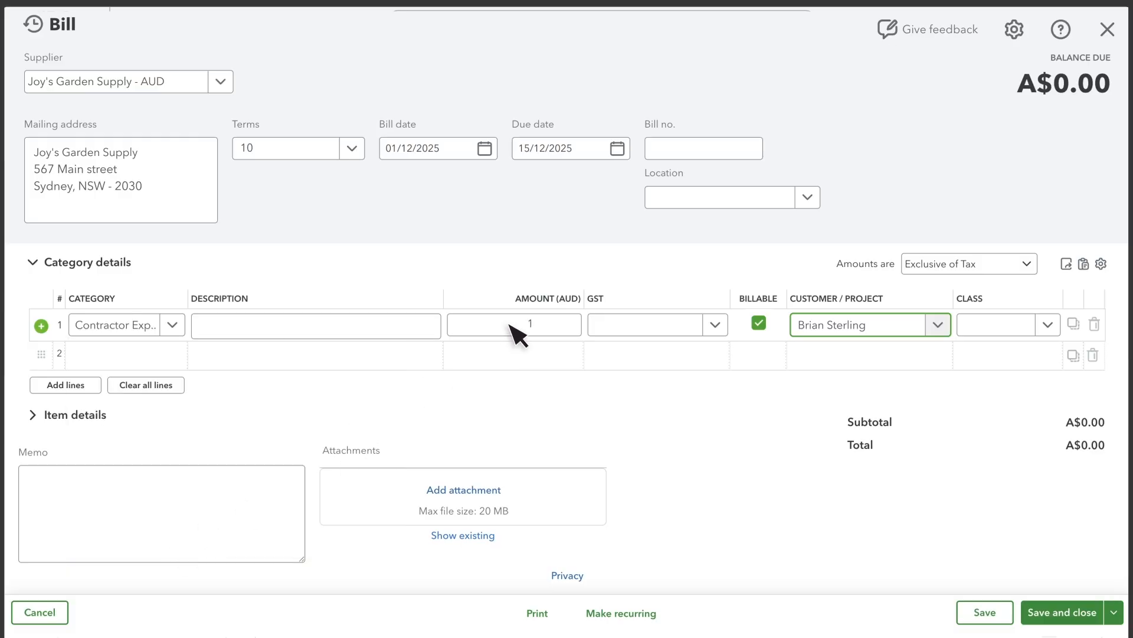
type("40.00")
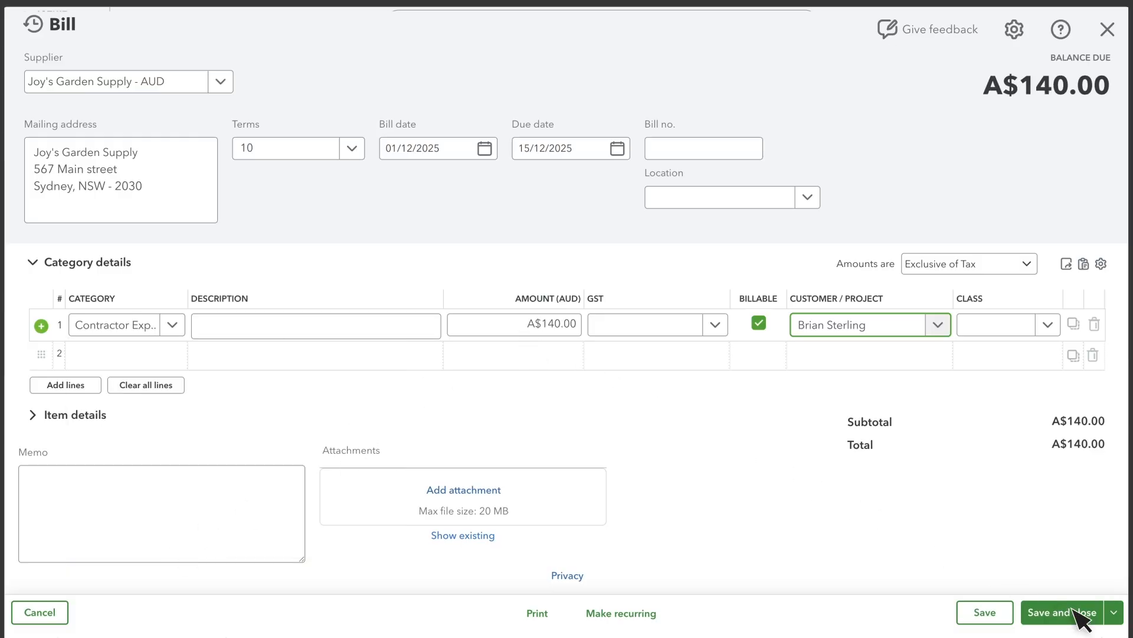
left_click(1082, 617)
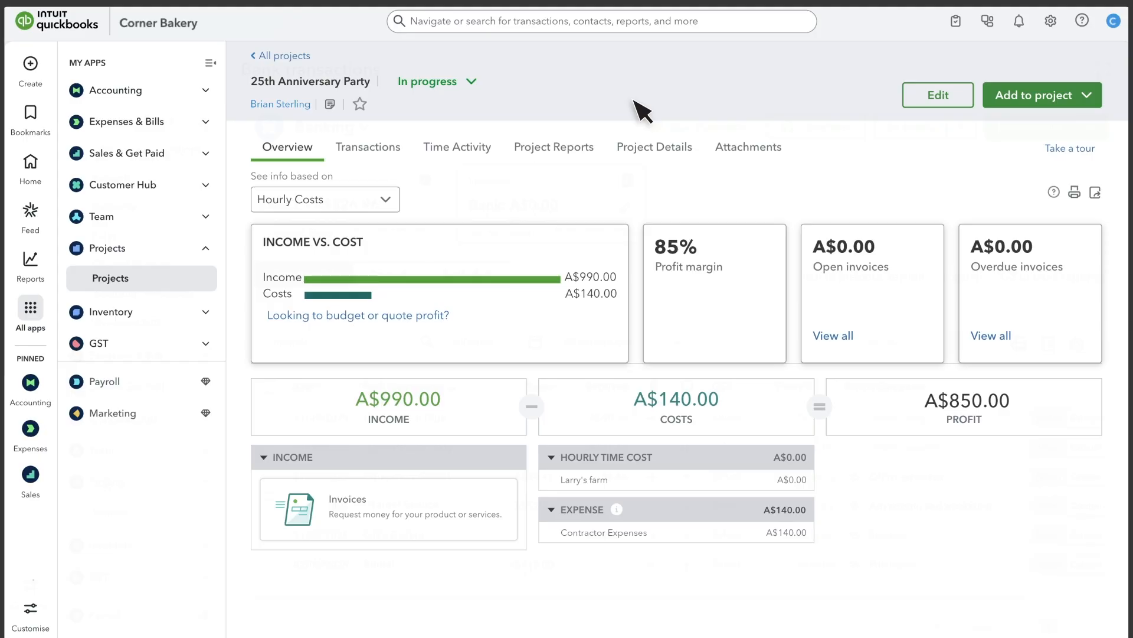
- From the projects' cost-rate settings, add a new employee with their first and last name
left_click(282, 61)
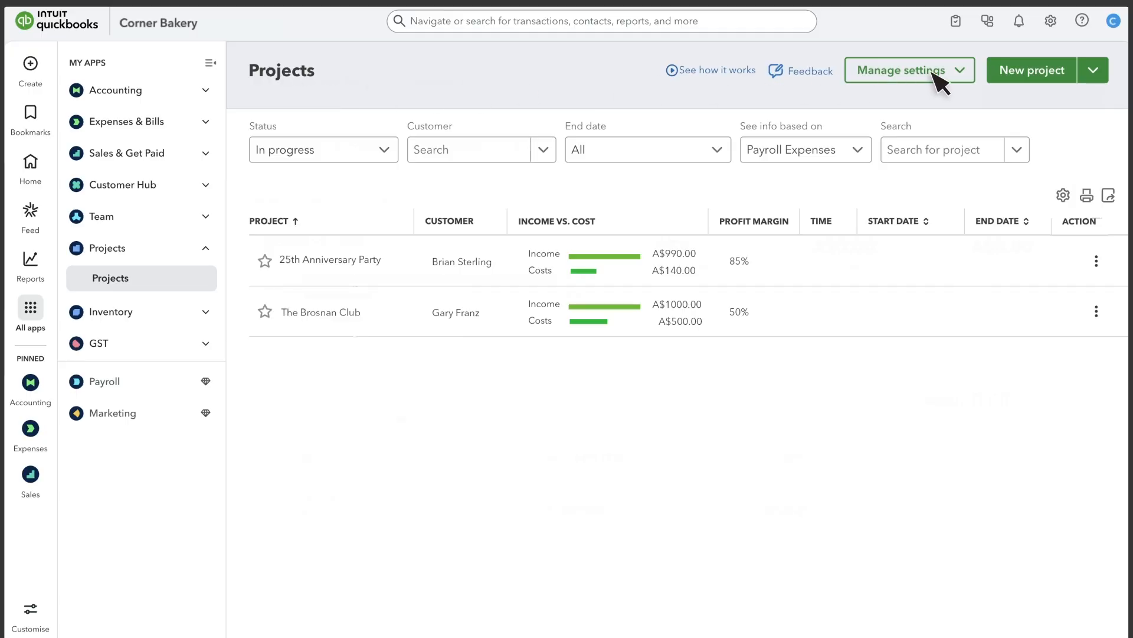
left_click(959, 71)
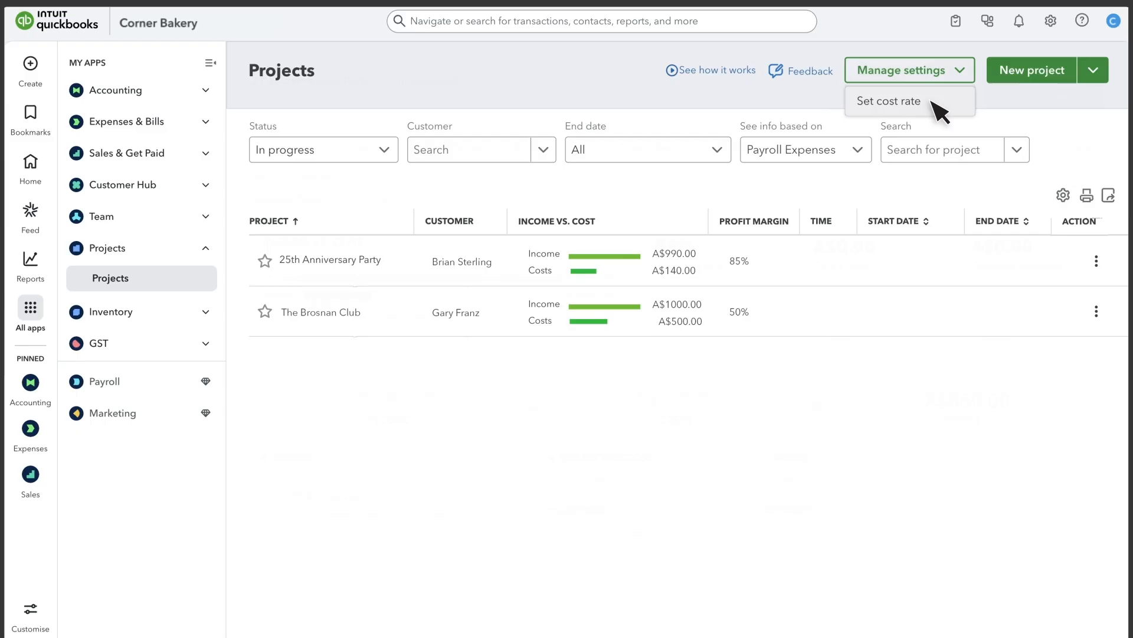
left_click(932, 101)
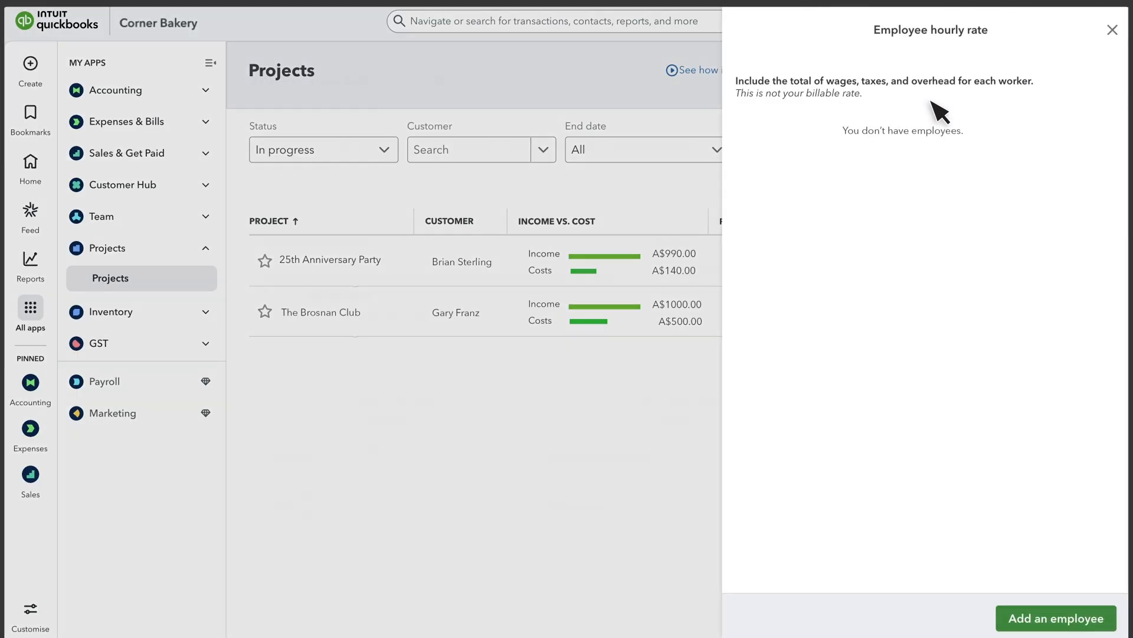
left_click(1086, 620)
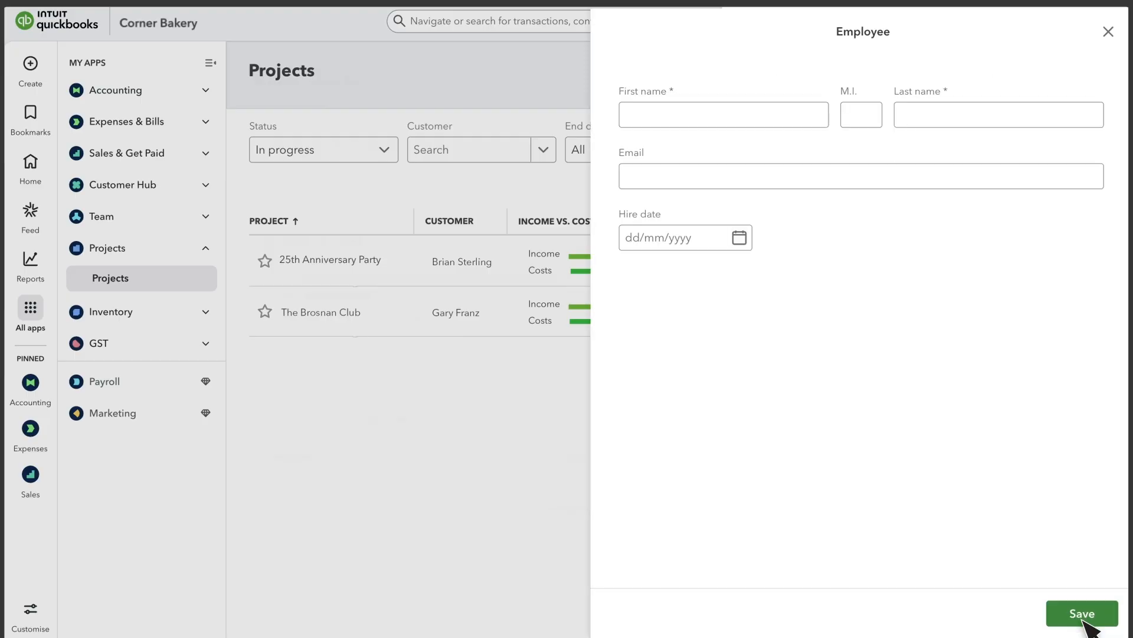
left_click(700, 120)
type("Daniel")
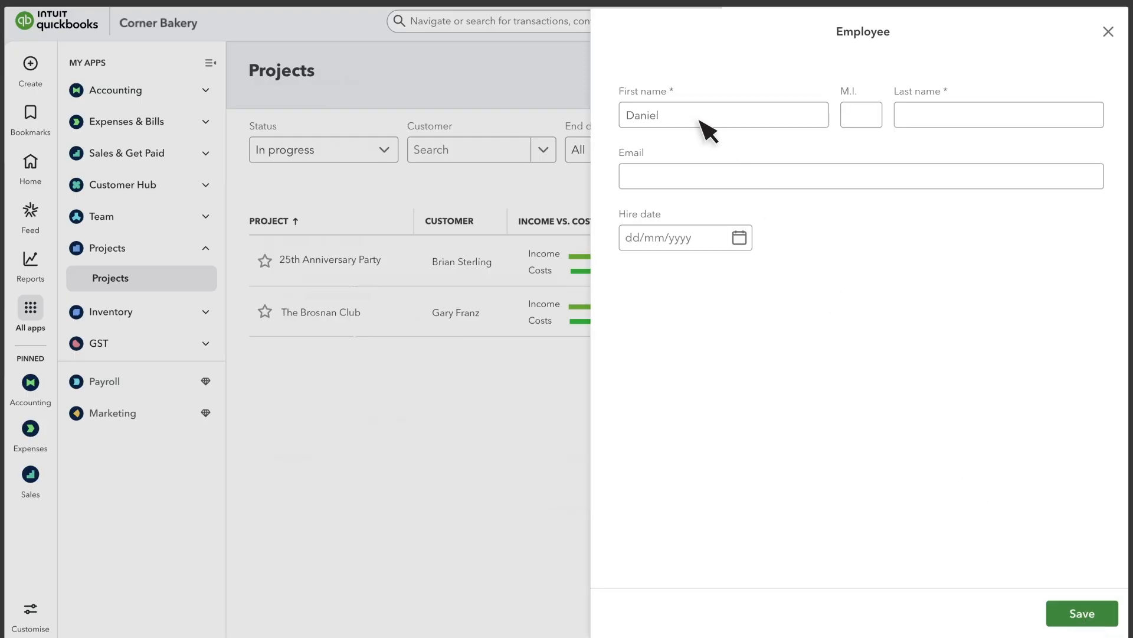
left_click(982, 121)
type("Meyer")
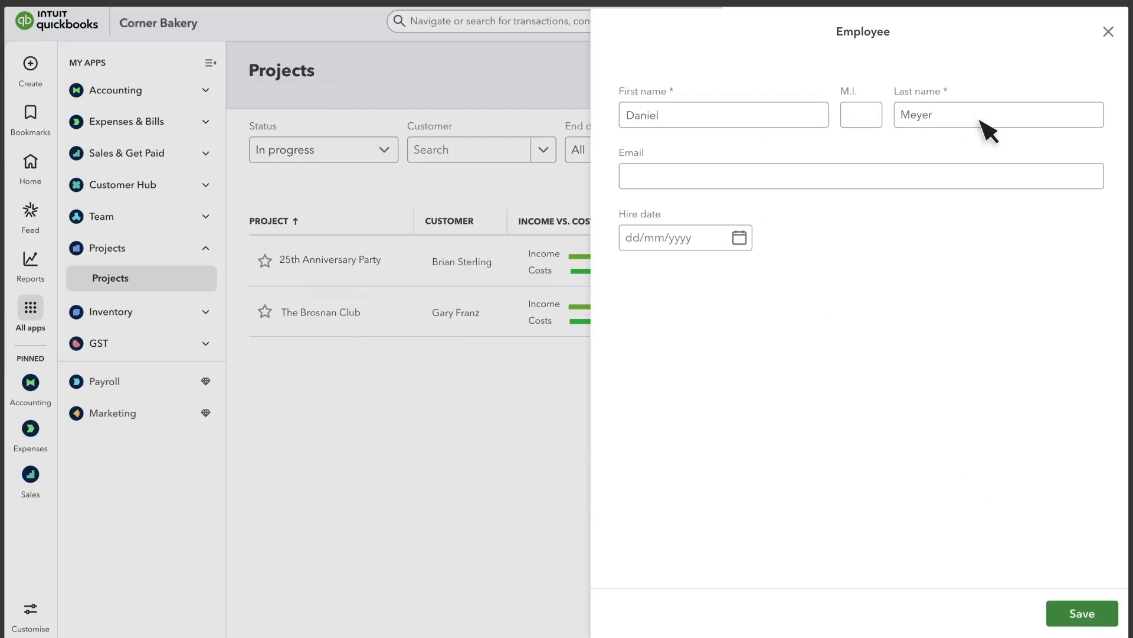
left_click(1095, 615)
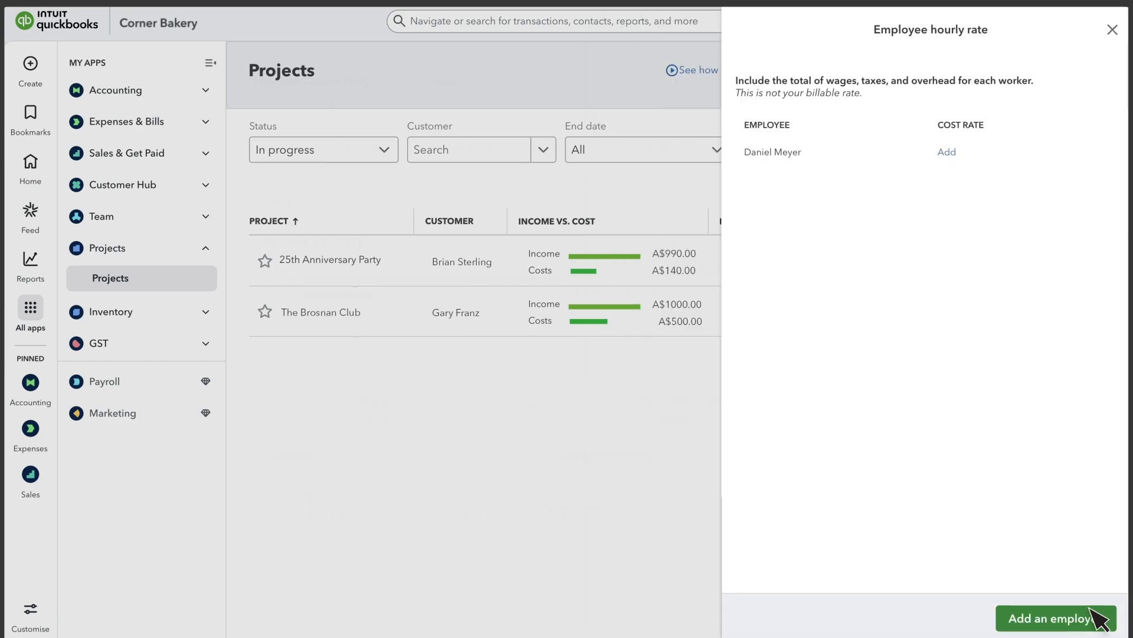
- Give the new employee an hourly cost rate of A$10.00
left_click(950, 153)
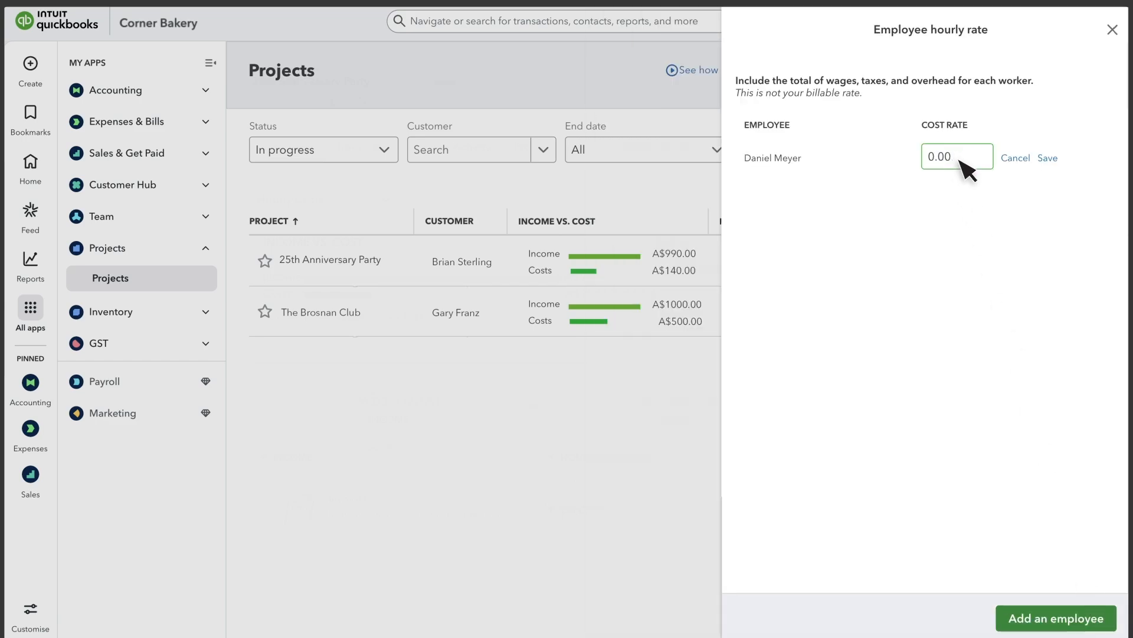
left_click(960, 158)
type("10.00")
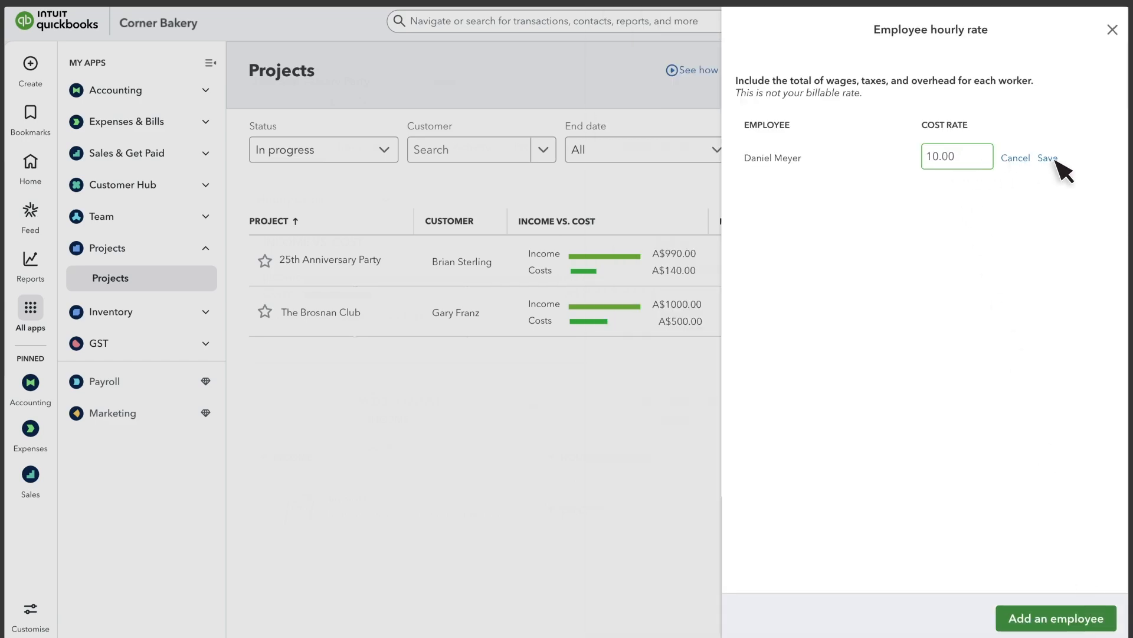
left_click(1055, 159)
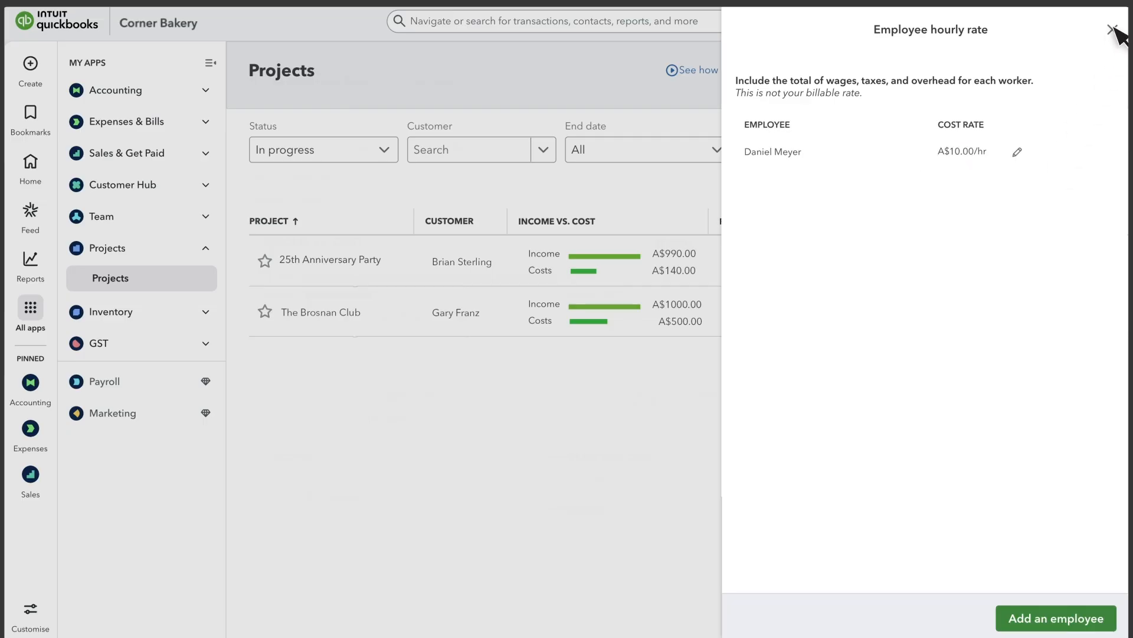
left_click(1112, 30)
- Start a weekly timesheet for the new employee with the first line charged to the customer
left_click(31, 67)
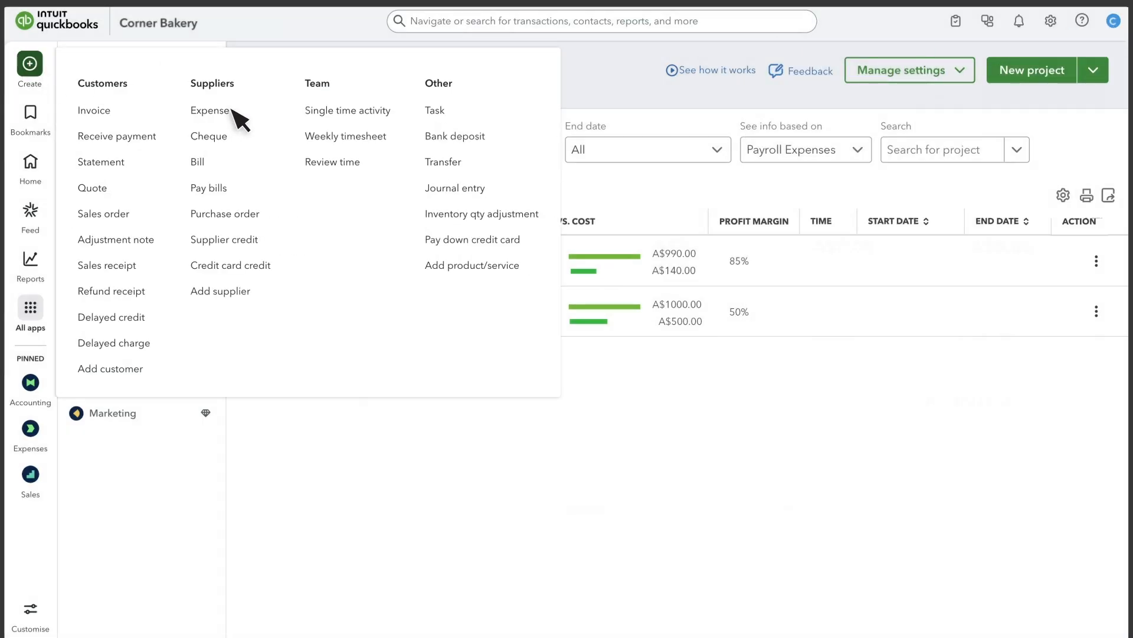
left_click(381, 144)
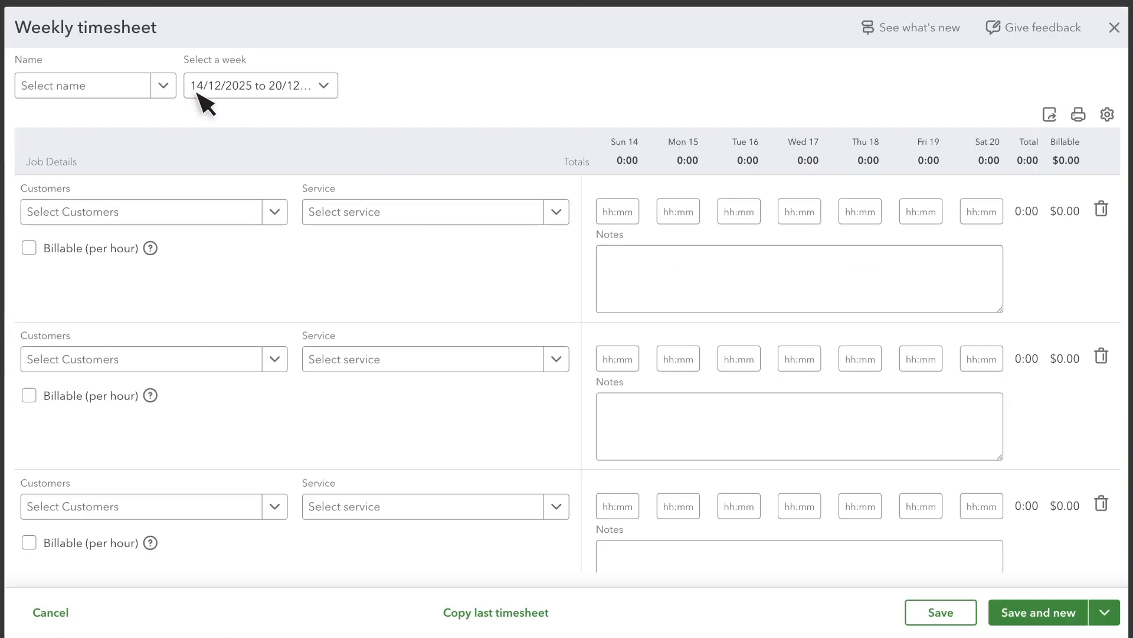
left_click(163, 86)
left_click(150, 148)
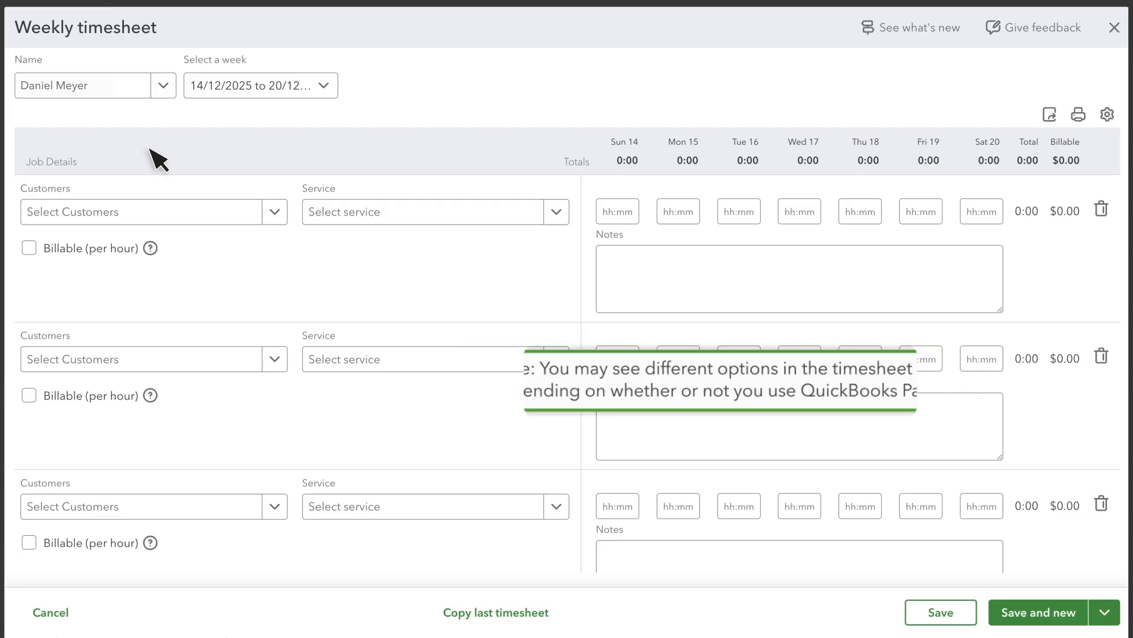
left_click(275, 212)
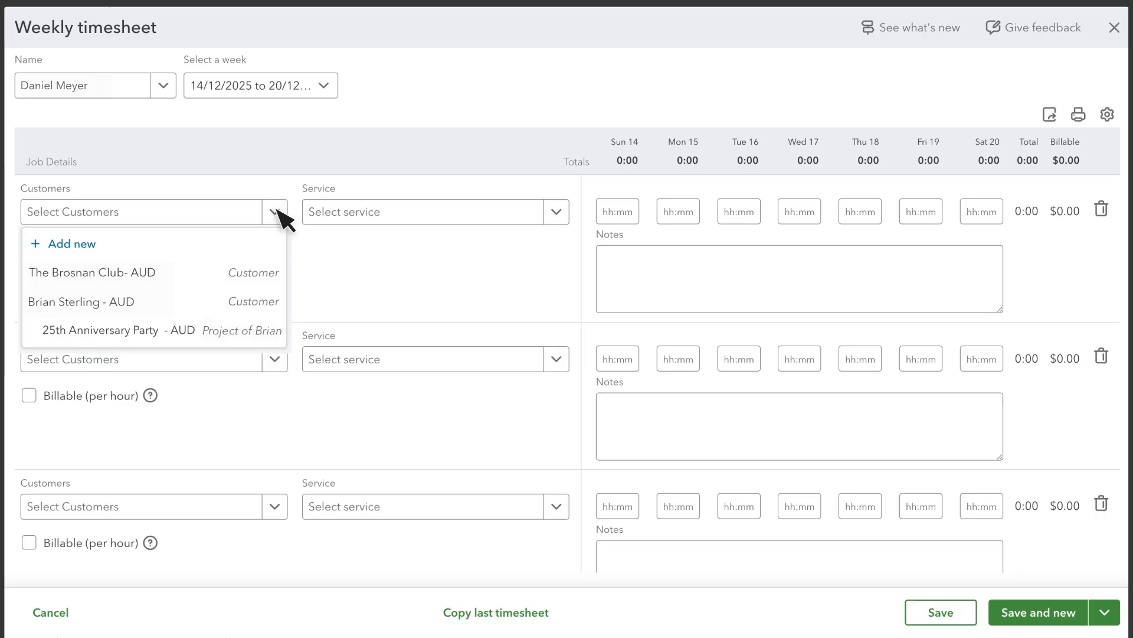
left_click(196, 301)
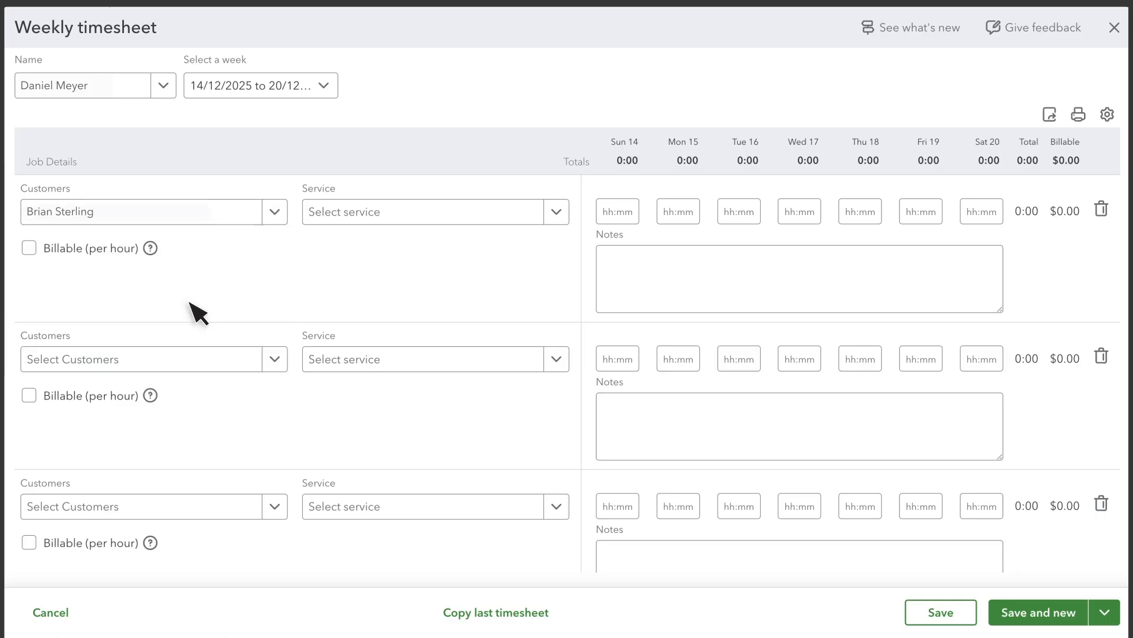
- Enter 8.00 hours for each weekday, totalling 40 hours, and save and close the timesheet
left_click(679, 212)
type("8.00")
key("Tab")
type("8.00")
key("Tab")
type("8.00")
key("Tab")
type("8.8.00")
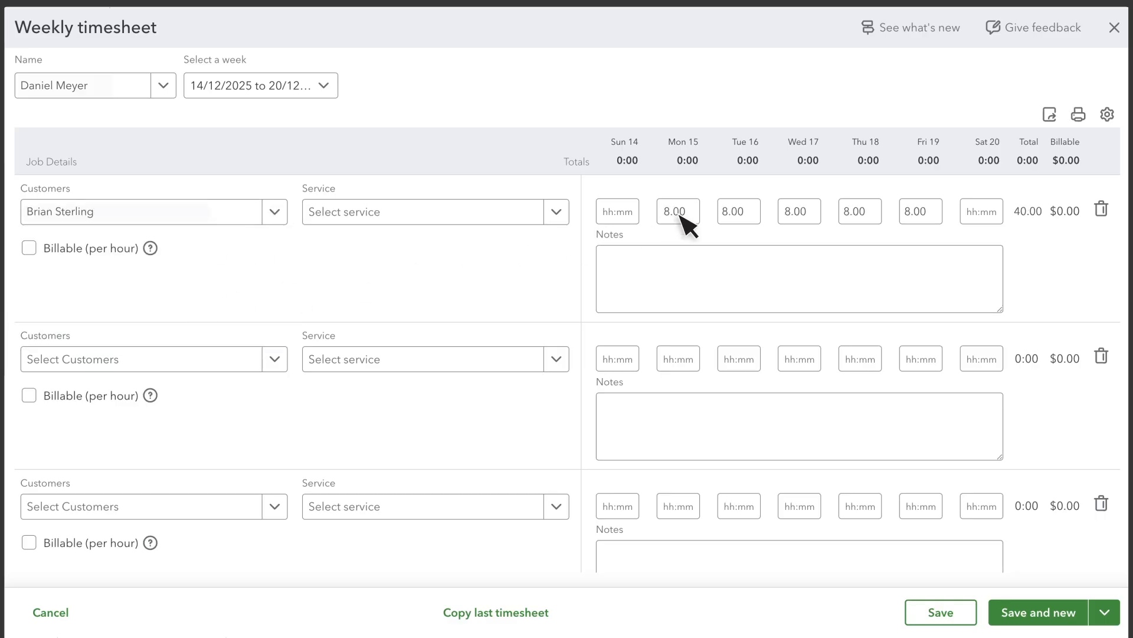
left_click(1105, 612)
left_click(1057, 583)
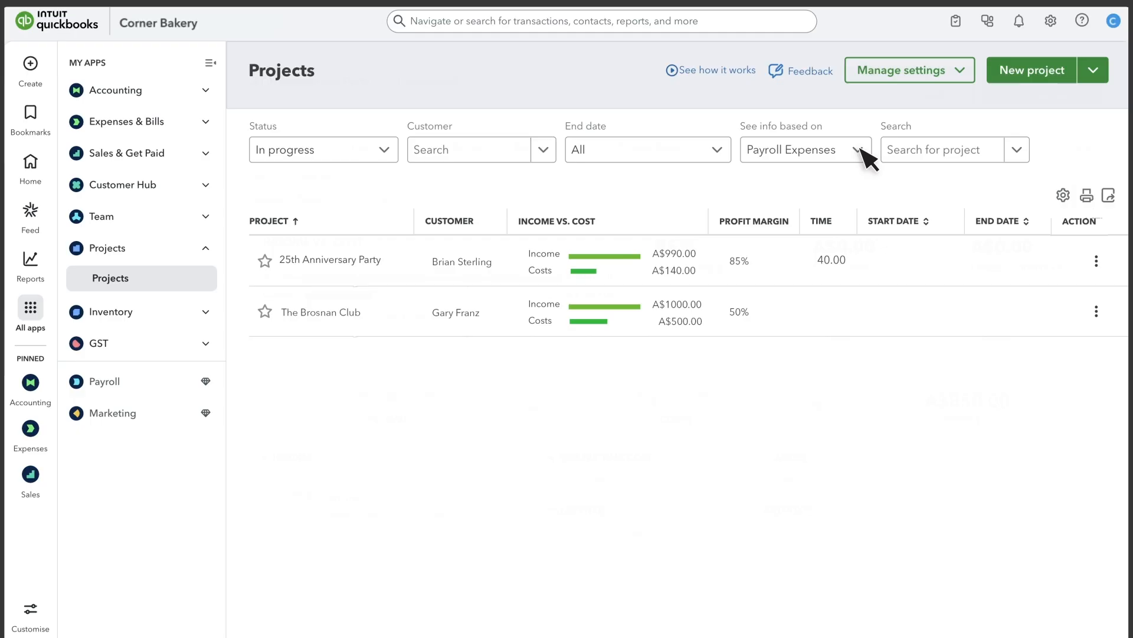
- Base figures on Hourly Costs, mark 25th Anniversary Party completed, and filter to Completed projects
left_click(858, 153)
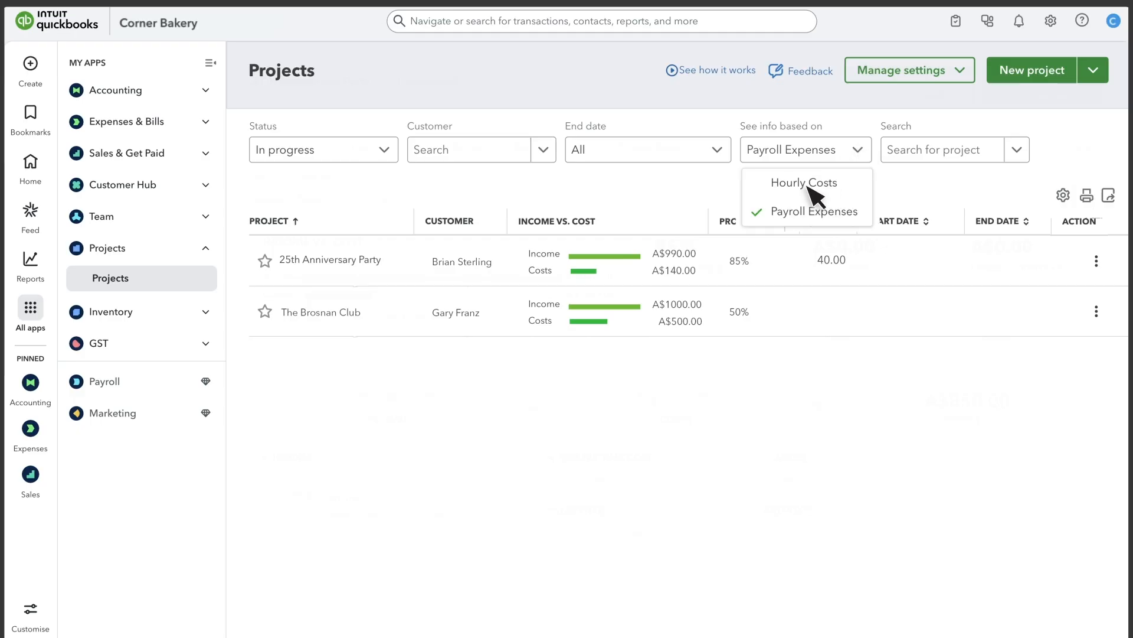
left_click(815, 193)
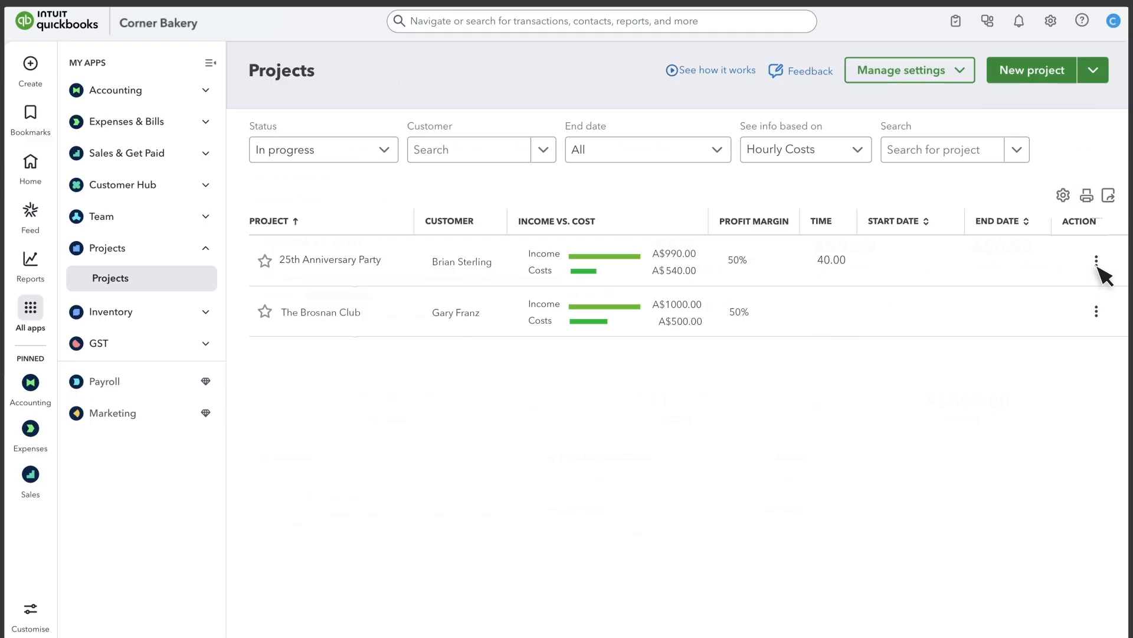
left_click(1097, 261)
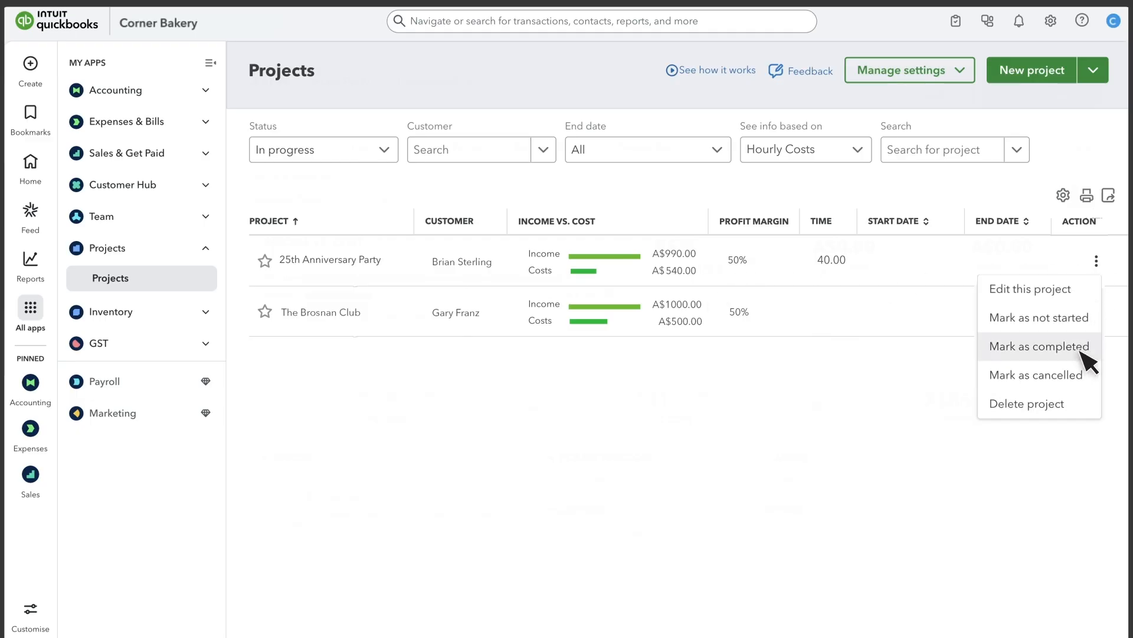
left_click(1089, 360)
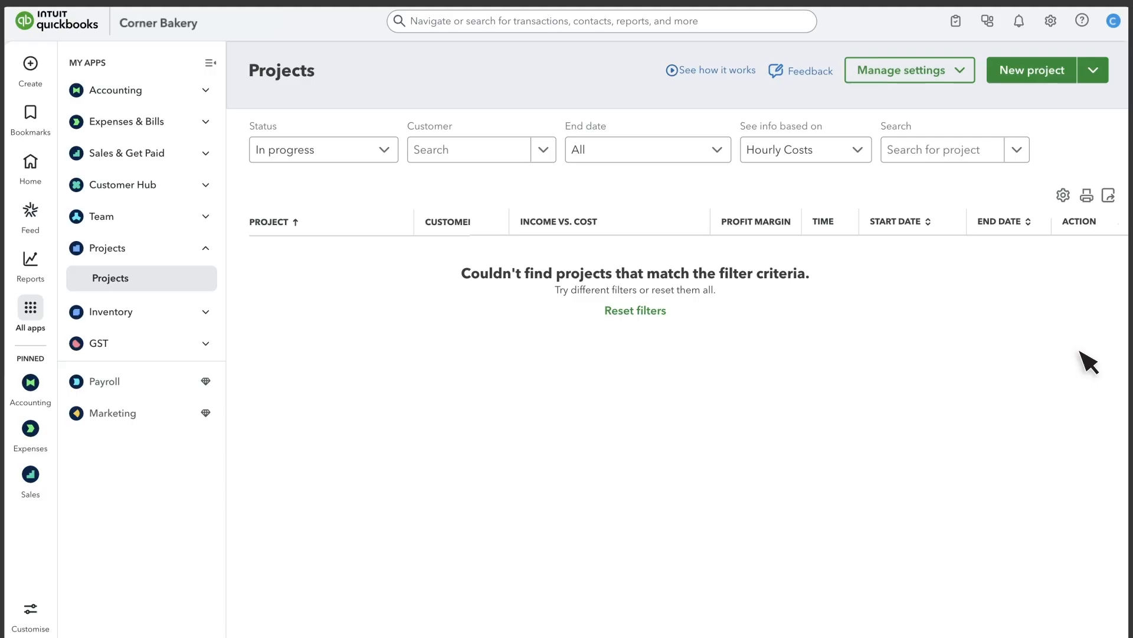
left_click(388, 154)
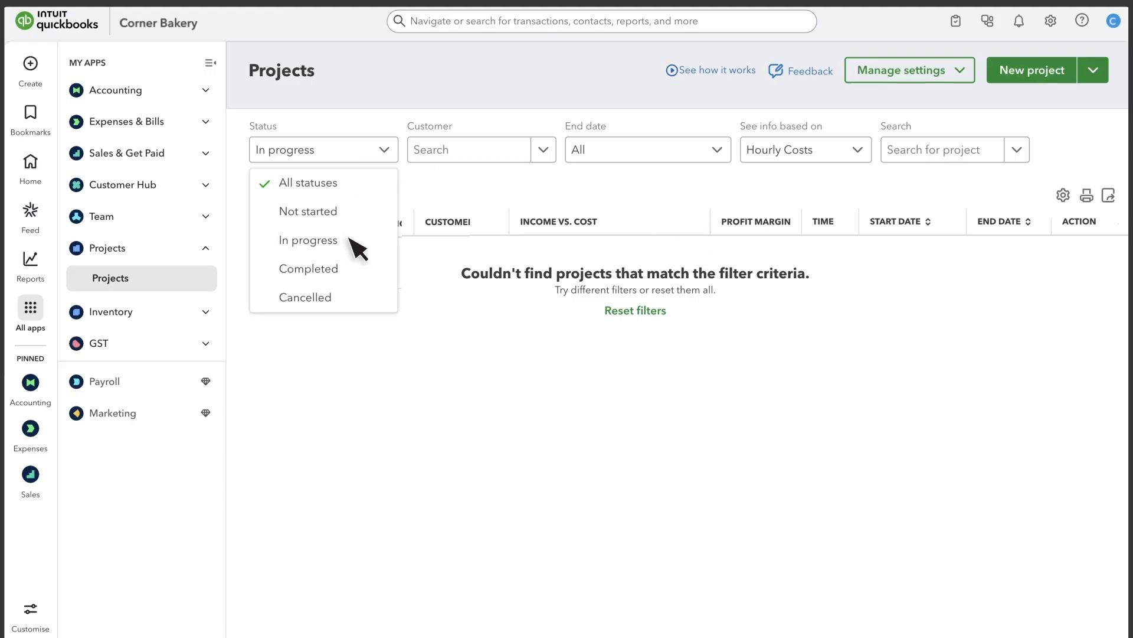
left_click(339, 270)
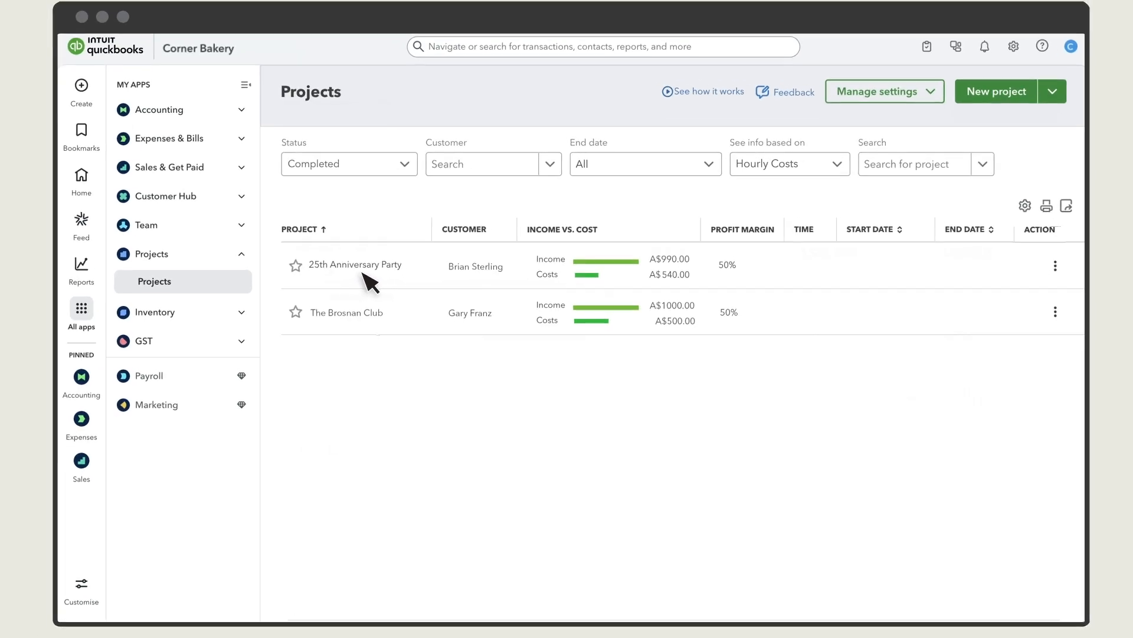